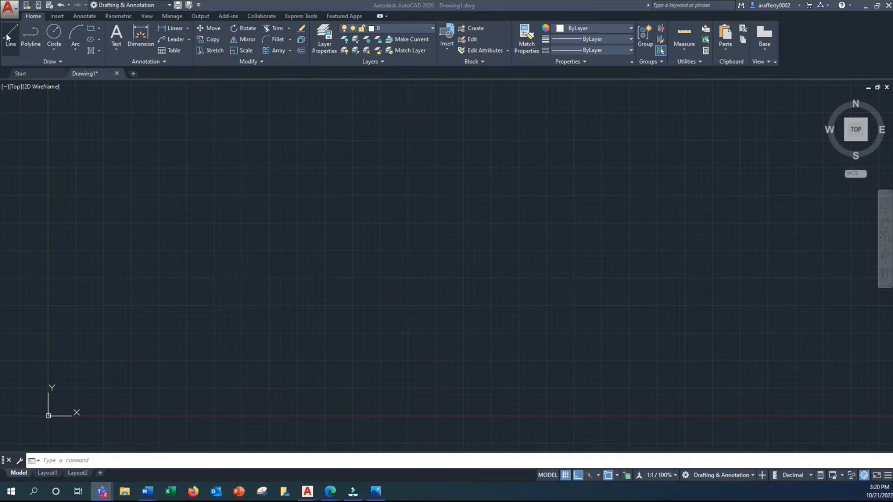
left_click(16, 38)
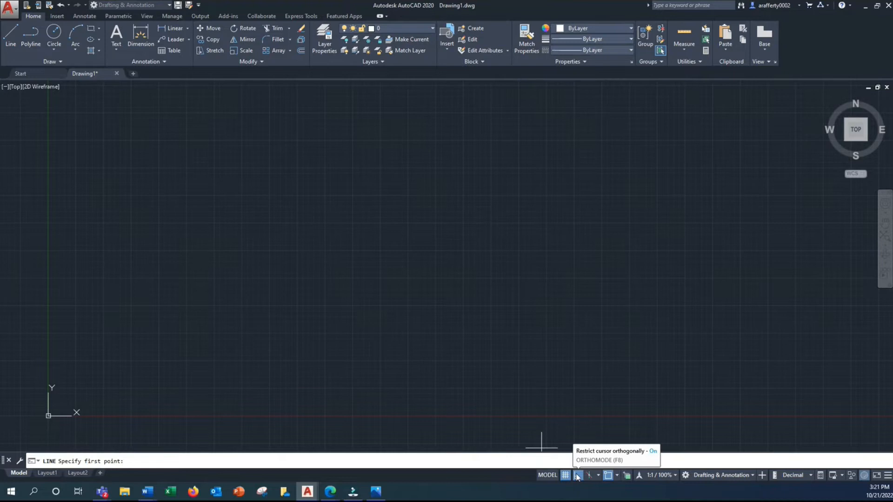
left_click(204, 267)
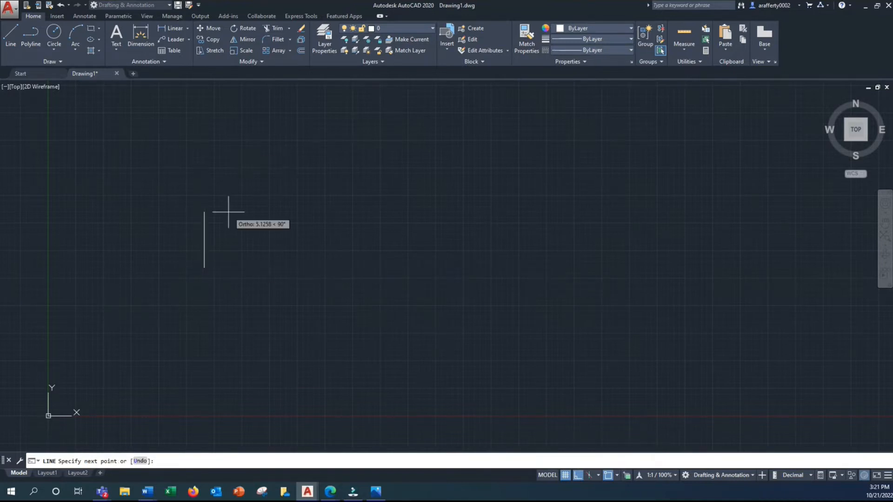
key("Escape")
Draw a closed rectangle from single lines, 10.5 units wide and 8 units high, starting at its lower-left corner.
key("Return")
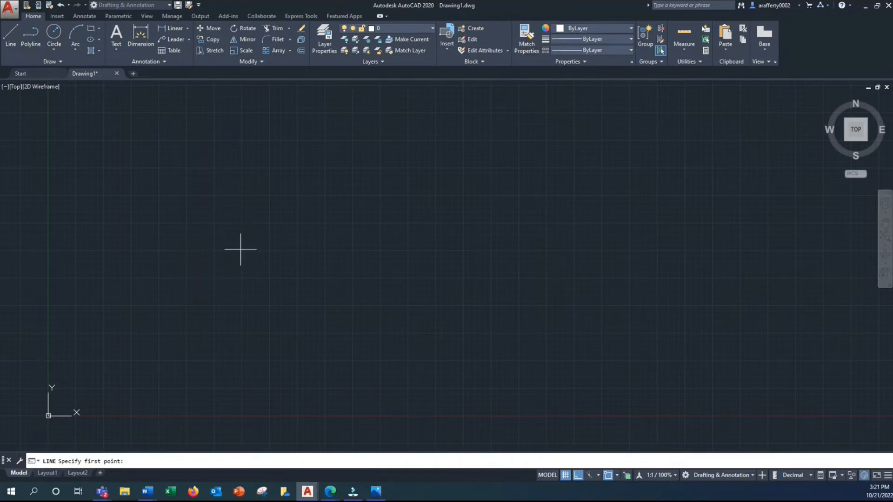
left_click(214, 251)
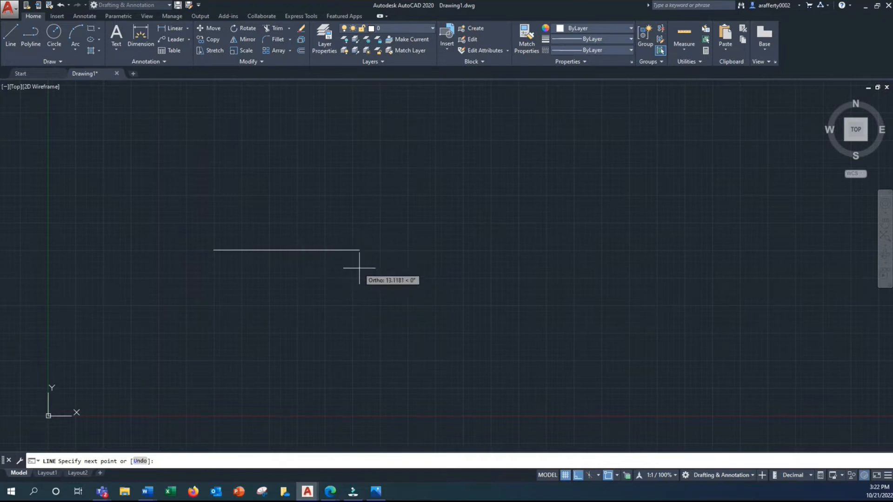
type("10.5")
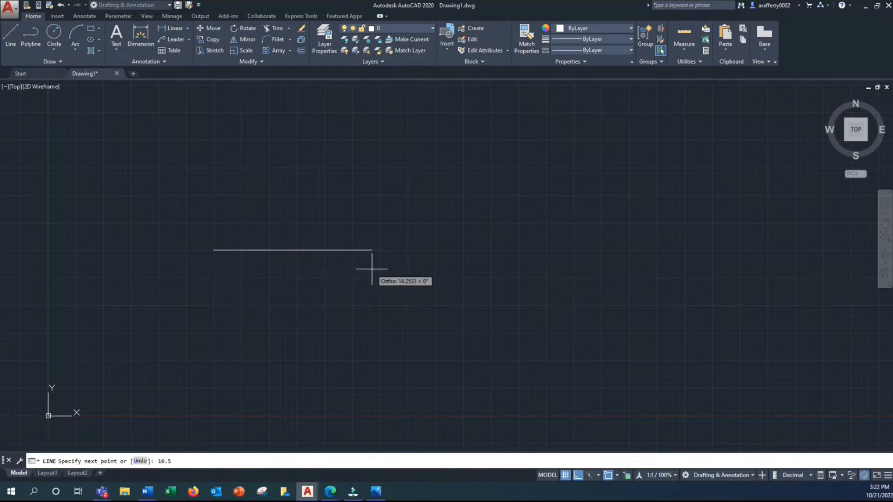
key("Return")
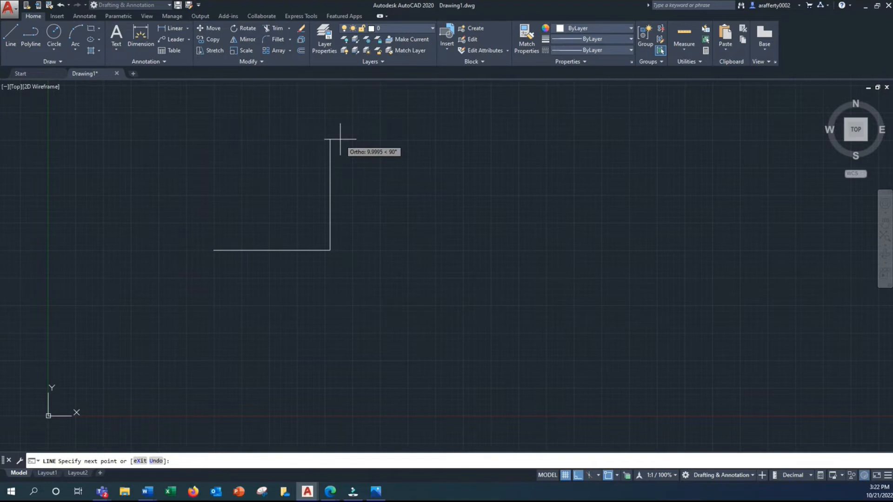
type("8.0")
key("Return")
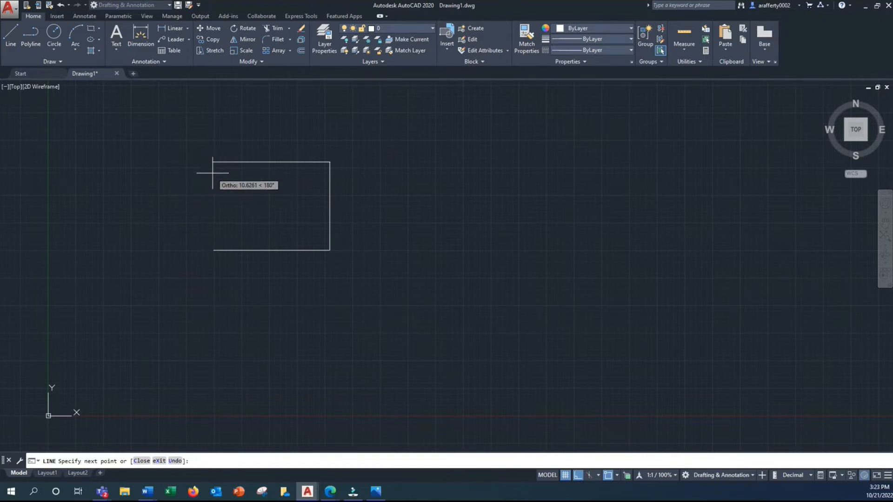
type("10.5")
key("Return")
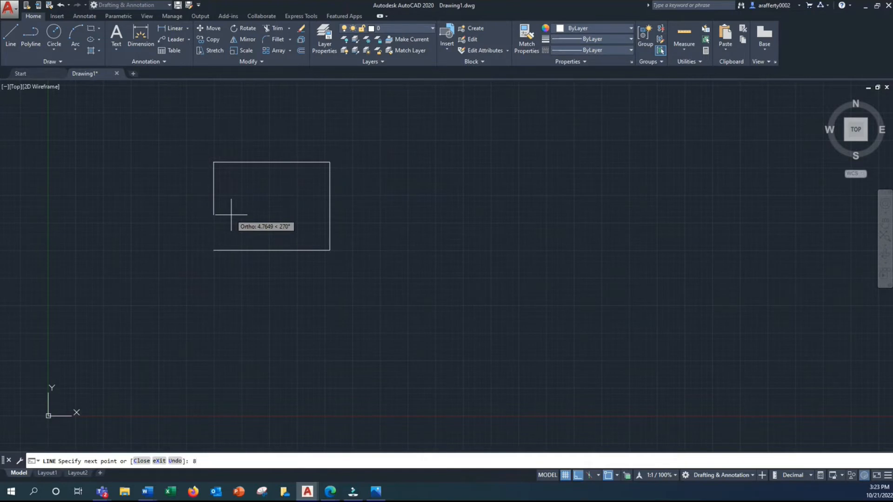
key("Return")
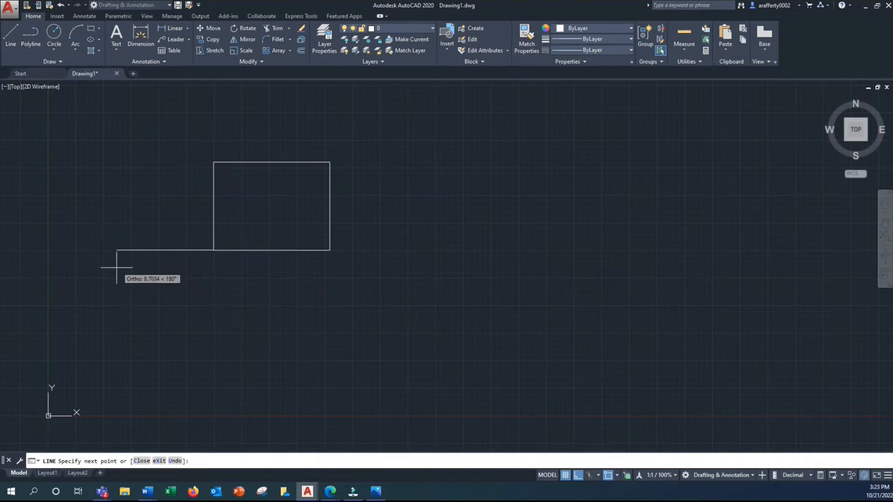
key("Escape")
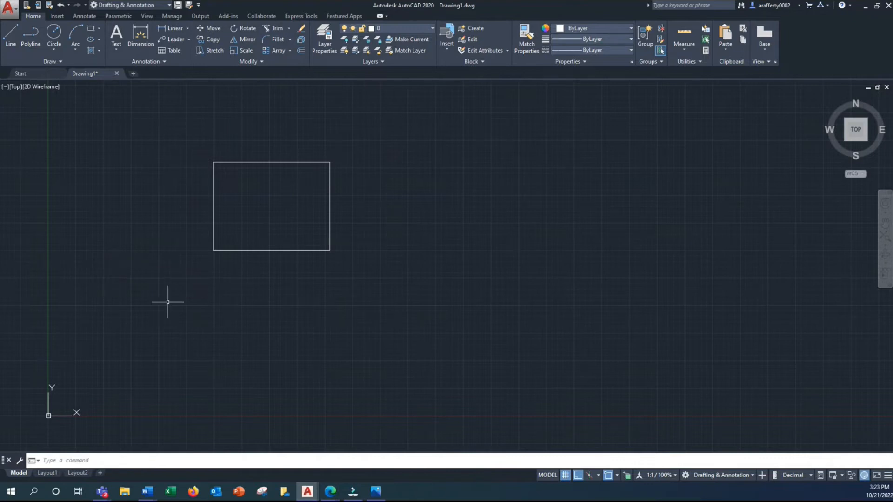
scroll(309, 226, "up", 2)
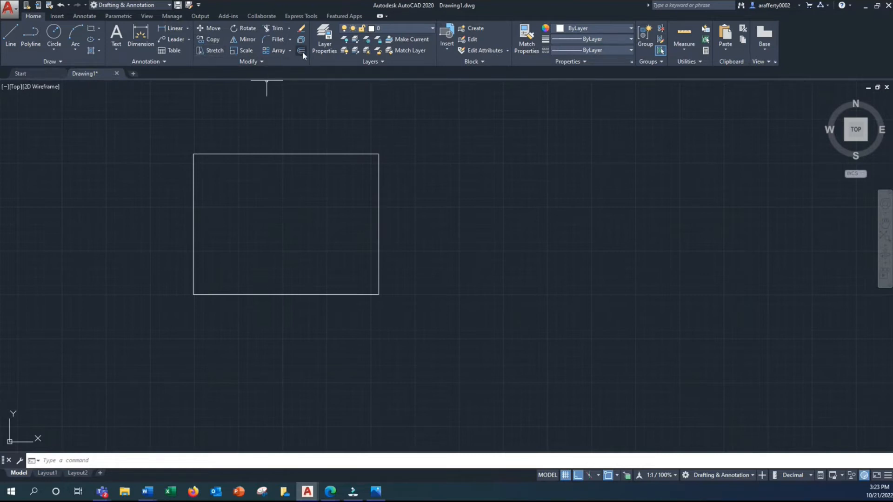
left_click(262, 63)
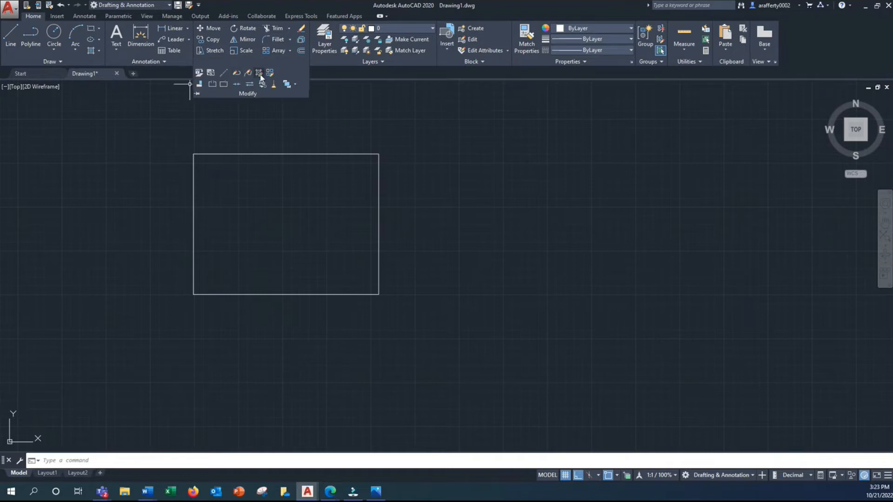
left_click(301, 51)
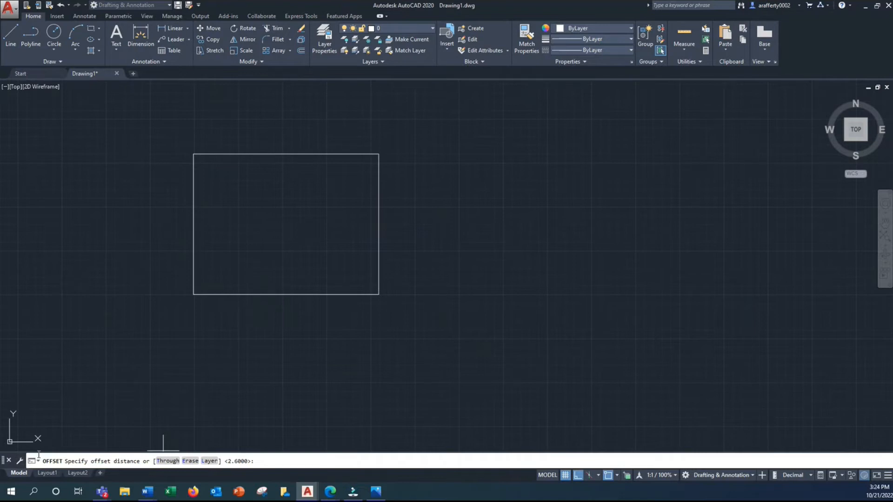
key("Escape")
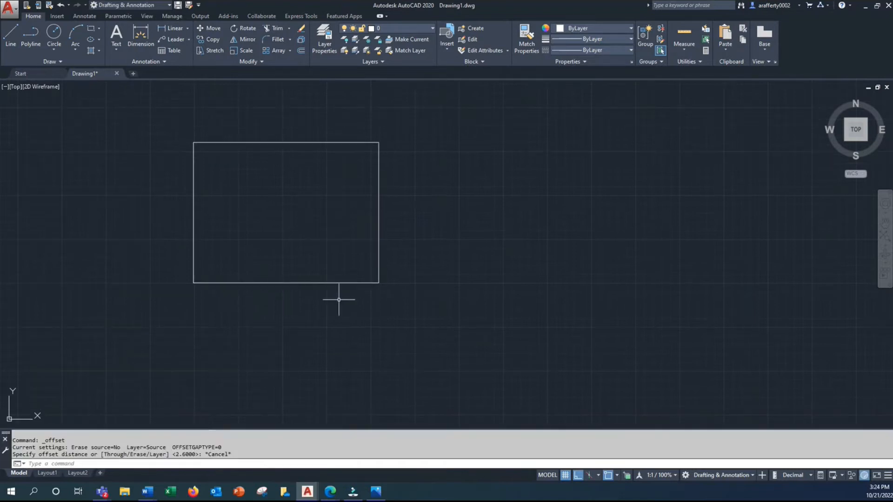
Offset the rectangle's bottom edge 0.25 units upward into the rectangle.
left_click(301, 51)
scroll(293, 269, "up", 4)
type(".25")
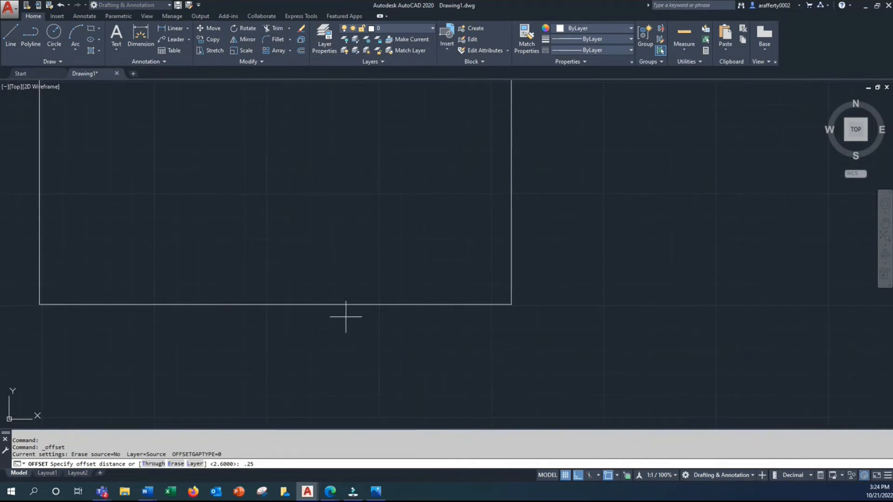
key("Return")
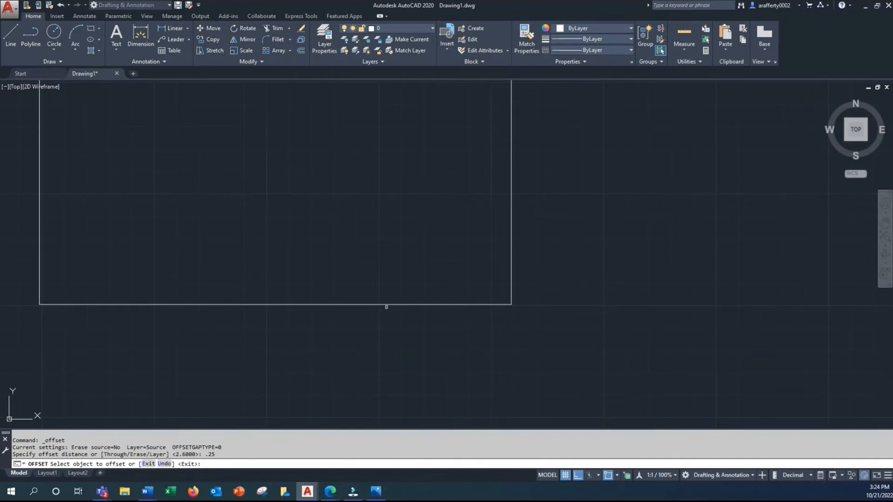
left_click(394, 303)
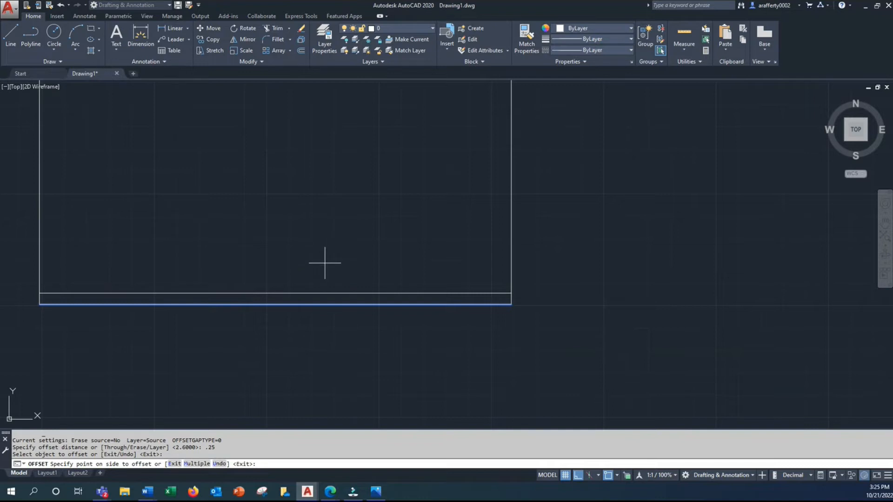
left_click(338, 245)
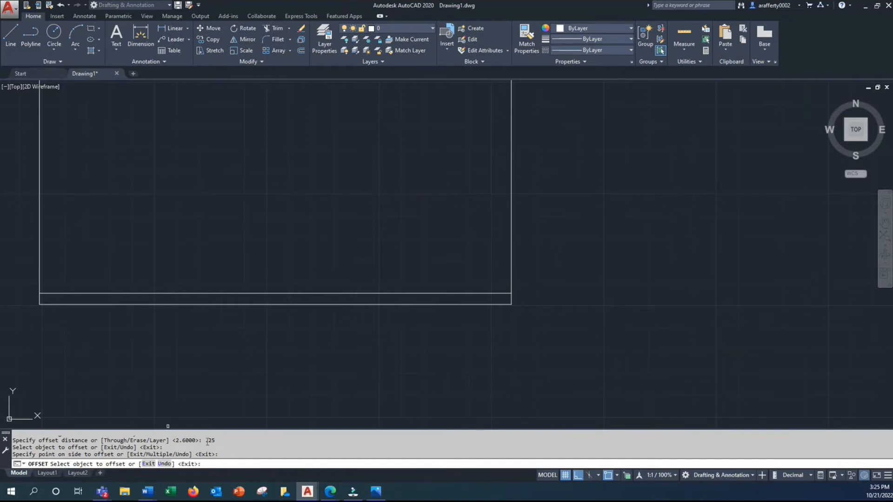
Offset the new horizontal line another 0.25 units upward and end the Offset command.
left_click(346, 292)
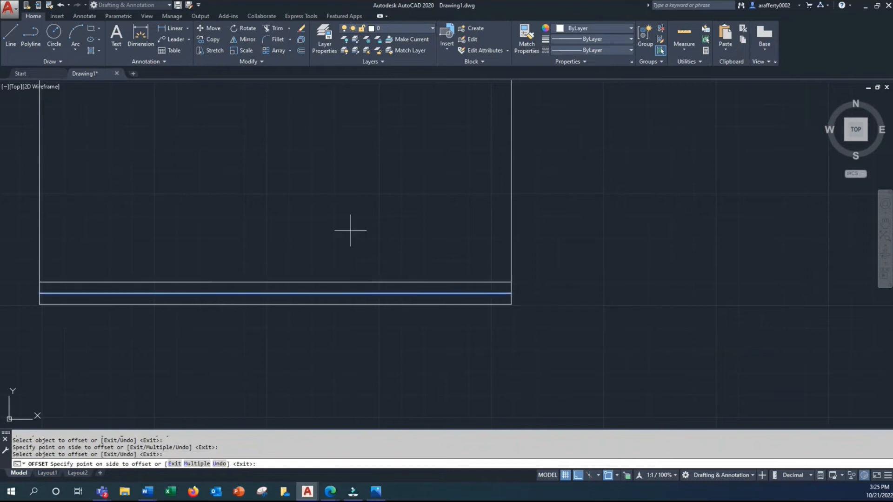
left_click(350, 230)
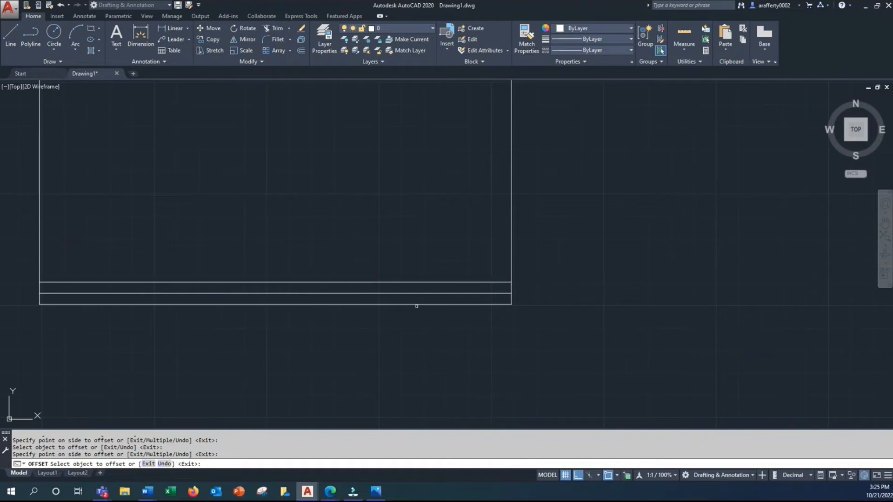
key("Escape")
key("Escape")
key("Escape")
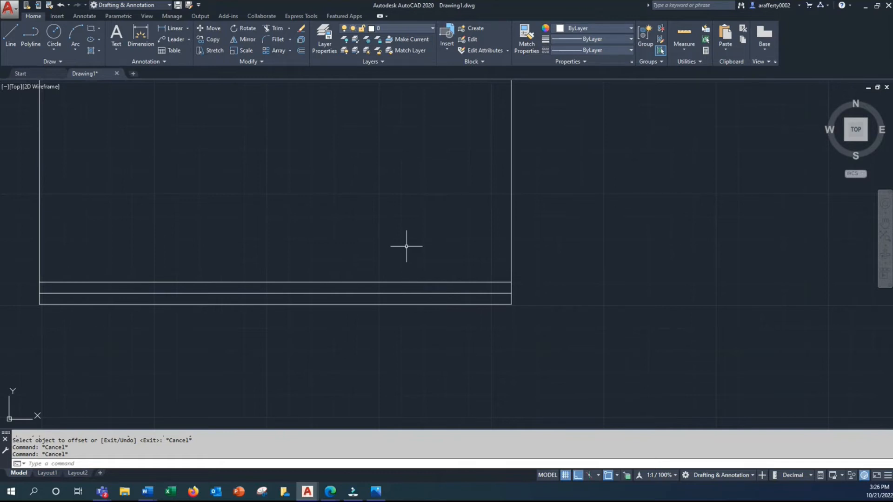
Offset the rectangle's right edge 1.7 units to the left, inside the rectangle.
left_click(301, 51)
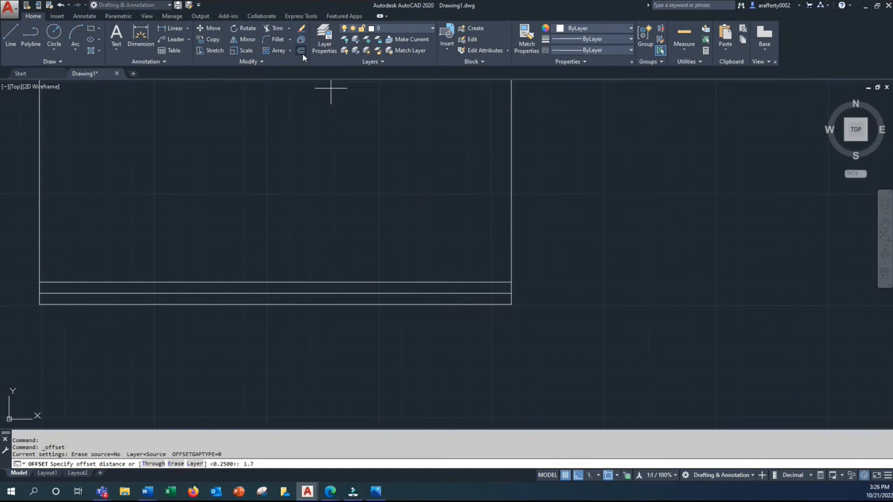
key("Return")
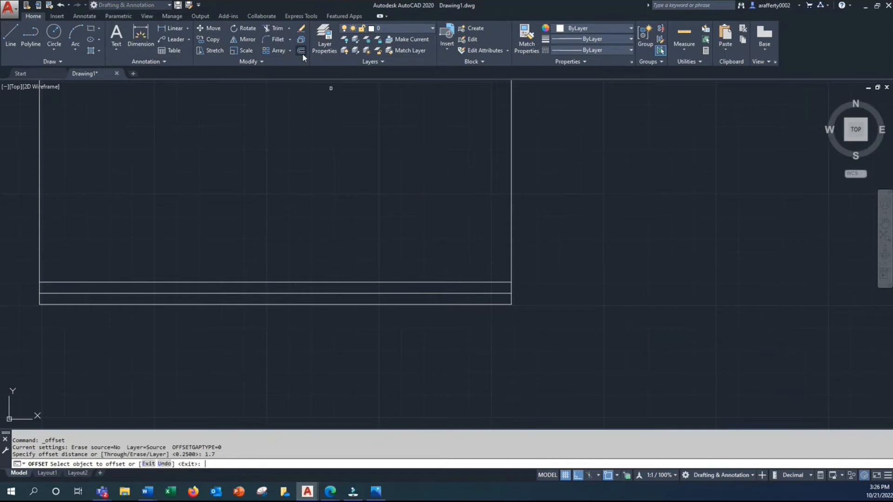
left_click(511, 209)
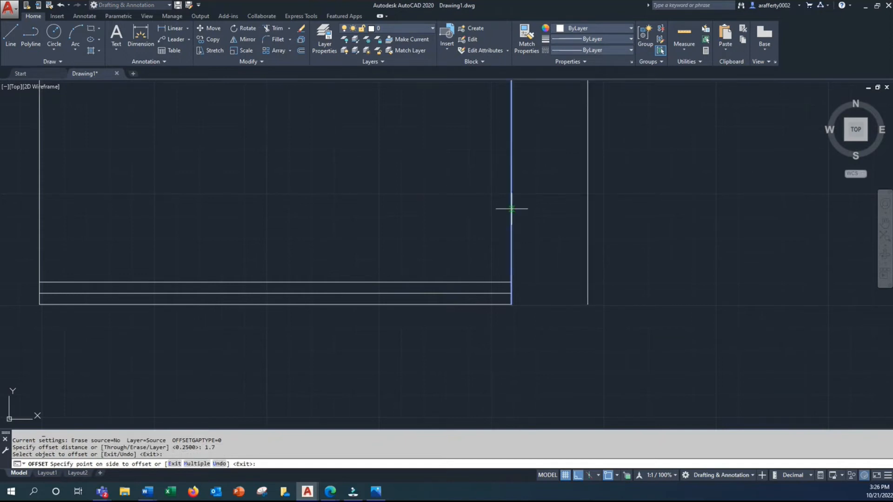
left_click(371, 186)
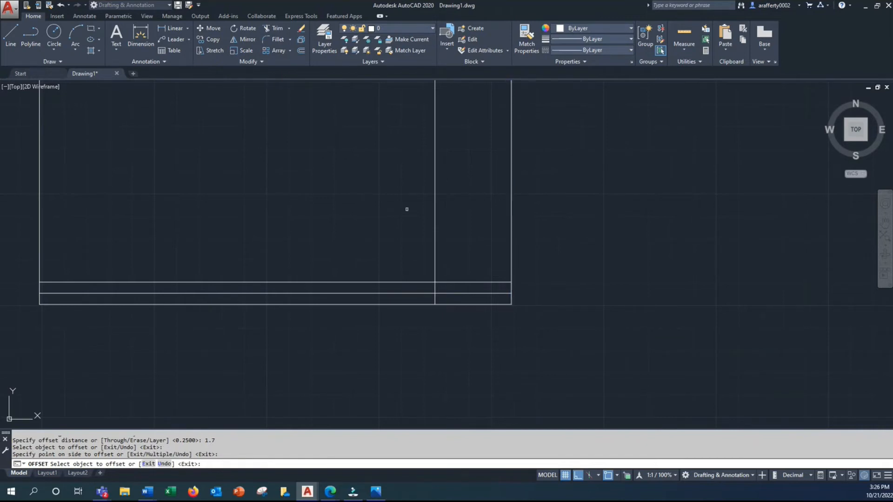
key("Escape")
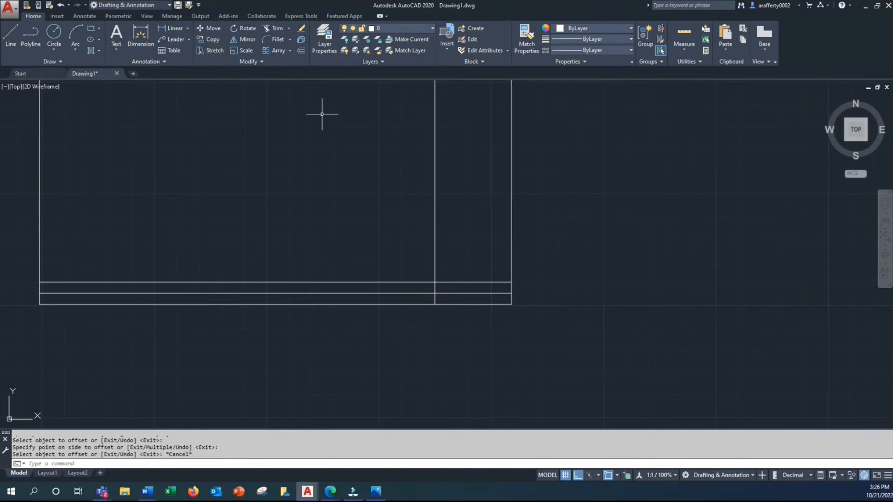
Offset the inner vertical line nearest the right edge 1.4 units to the left.
left_click(301, 51)
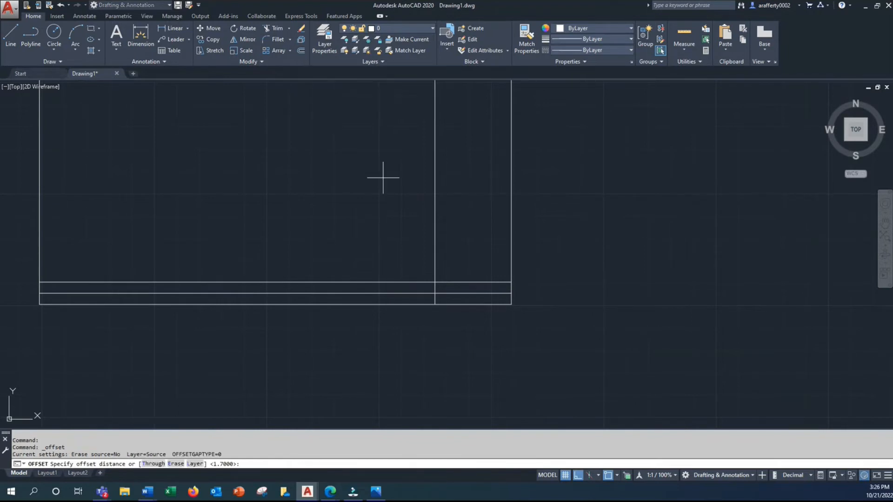
type("1.4")
key("Return")
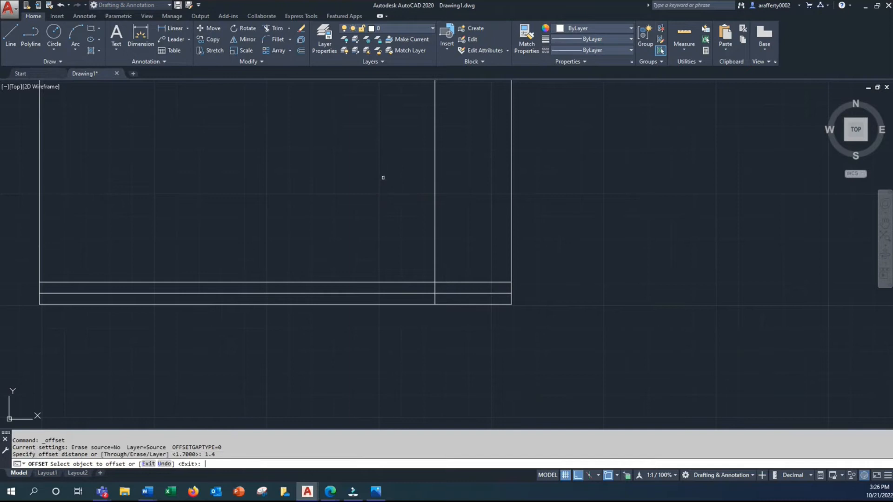
left_click(434, 199)
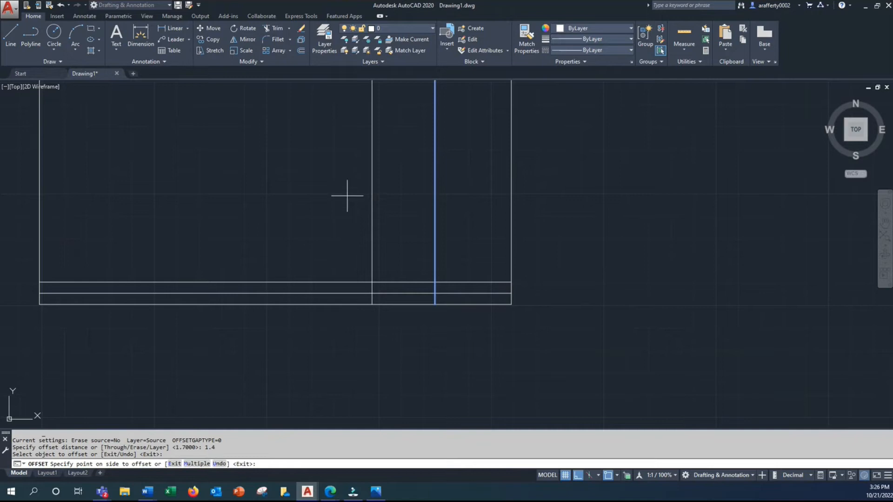
left_click(350, 205)
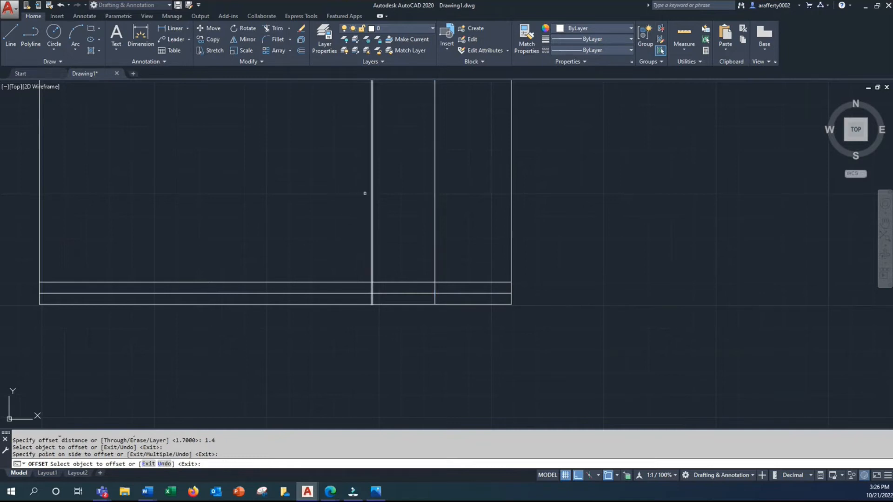
key("Escape")
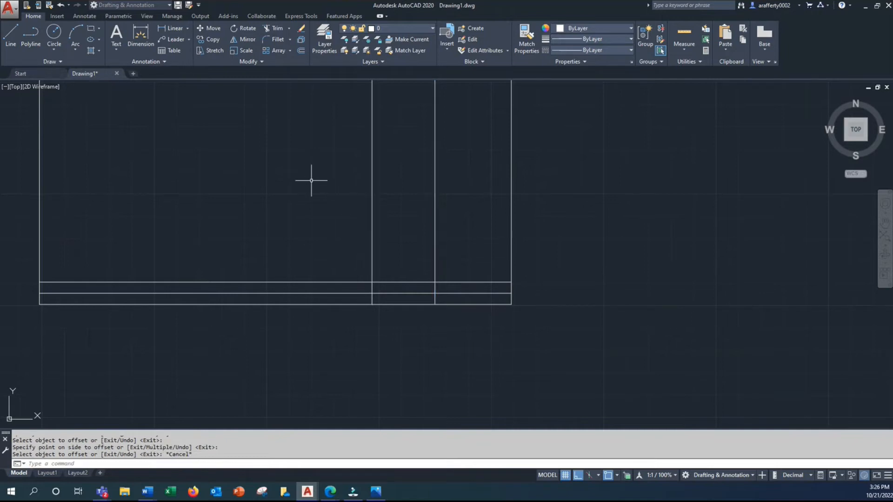
Offset the leftmost inner vertical line 2.6 units further to the left.
left_click(302, 51)
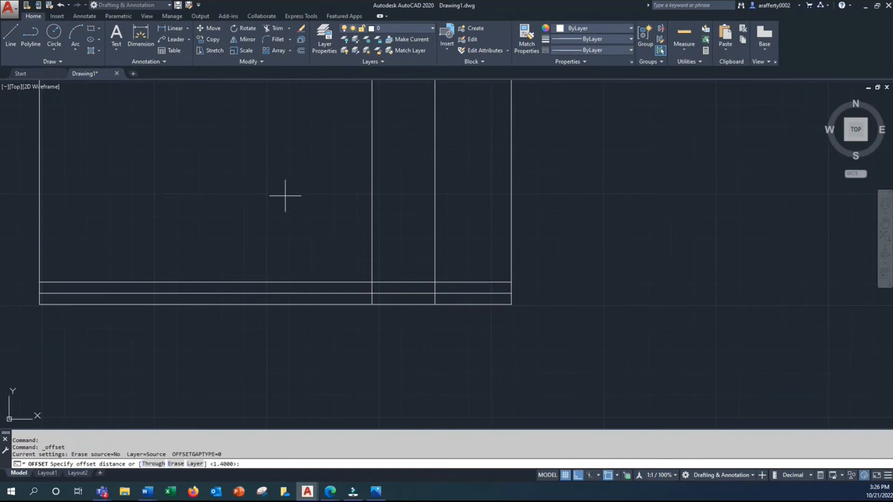
type("2.6")
key("Return")
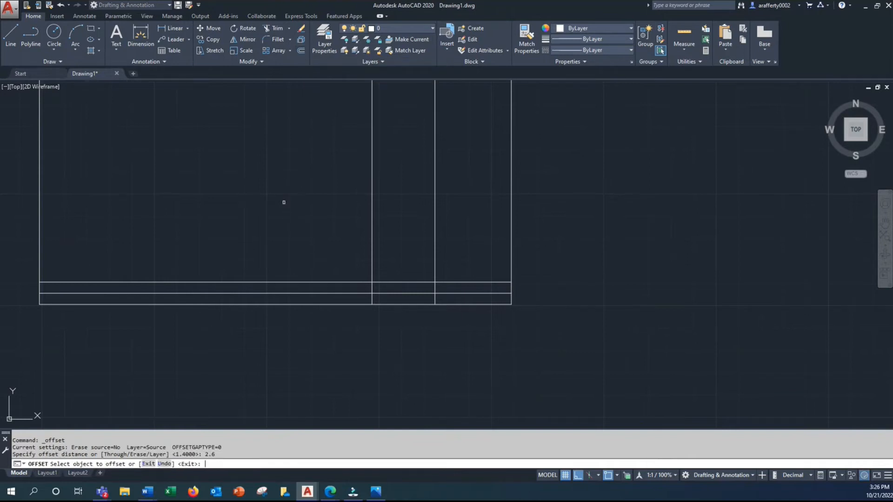
left_click(372, 220)
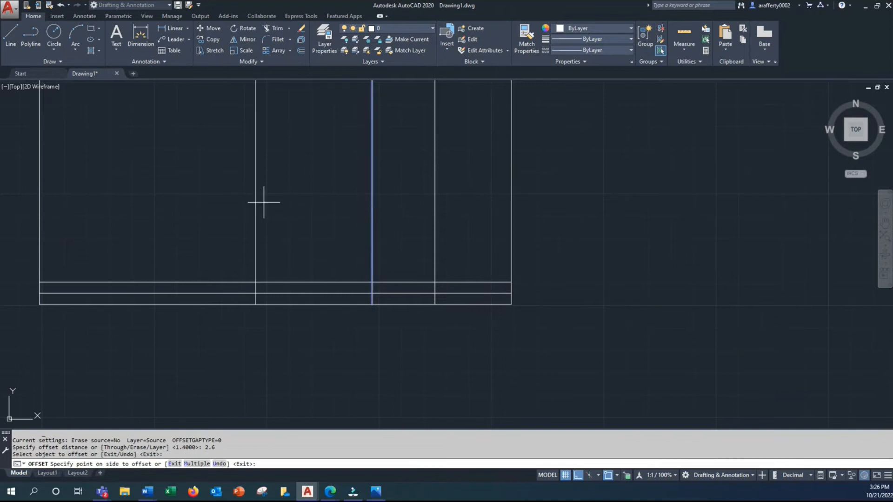
left_click(213, 211)
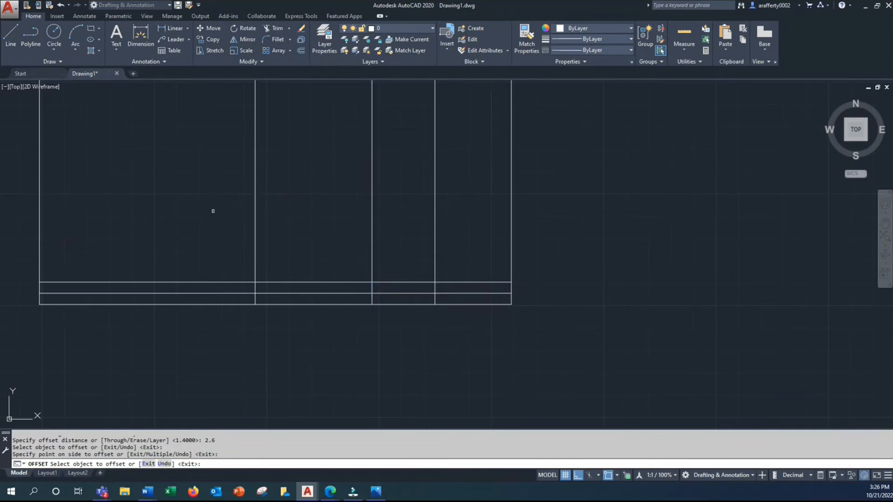
End the Offset command and trim the vertical lines above the title block and the two horizontal lines left of it, using all objects as cutting edges.
key("Escape")
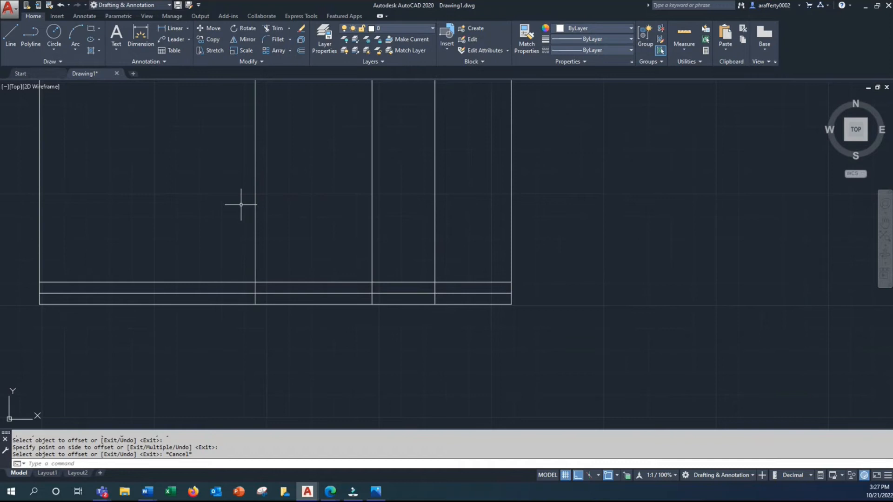
mouse_move(291, 177)
middle_mouse_down()
mouse_move(325, 219)
mouse_move(322, 200)
middle_mouse_up()
scroll(332, 214, "down", 3)
scroll(346, 198, "up", 2)
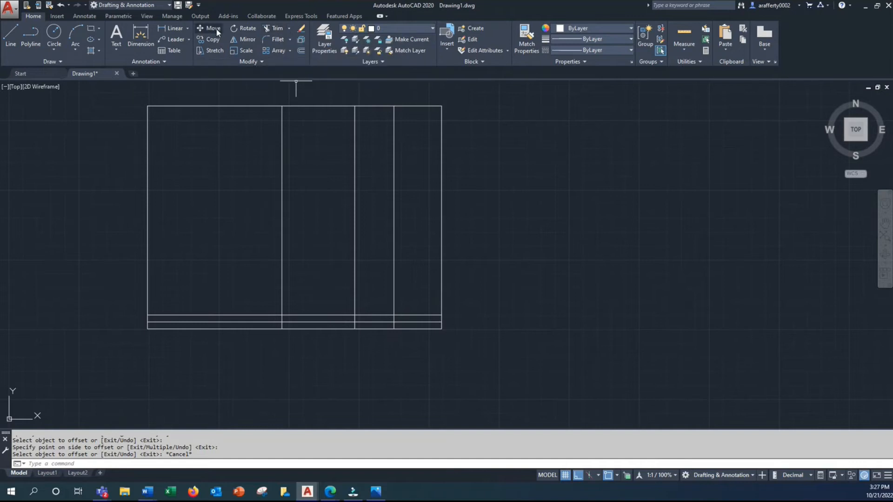
left_click(275, 29)
key("Escape")
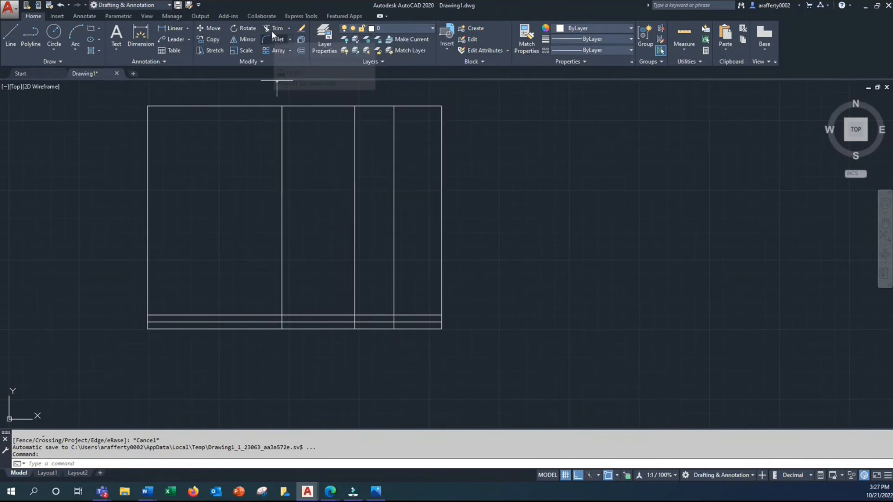
left_click(272, 30)
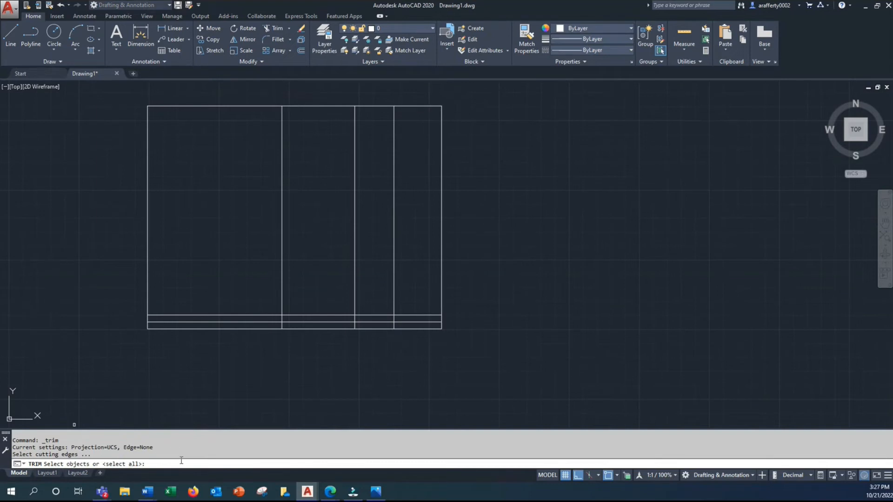
key("Return")
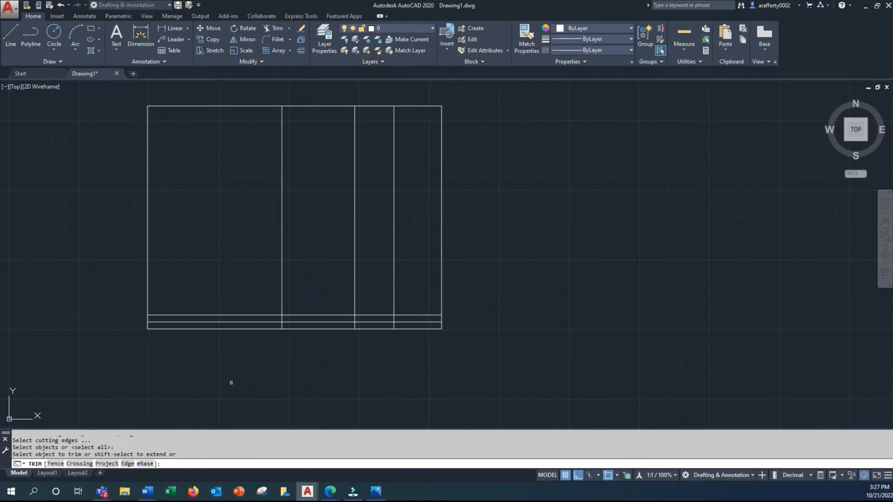
left_click(394, 199)
left_click(355, 193)
left_click(250, 315)
left_click(250, 322)
key("Escape")
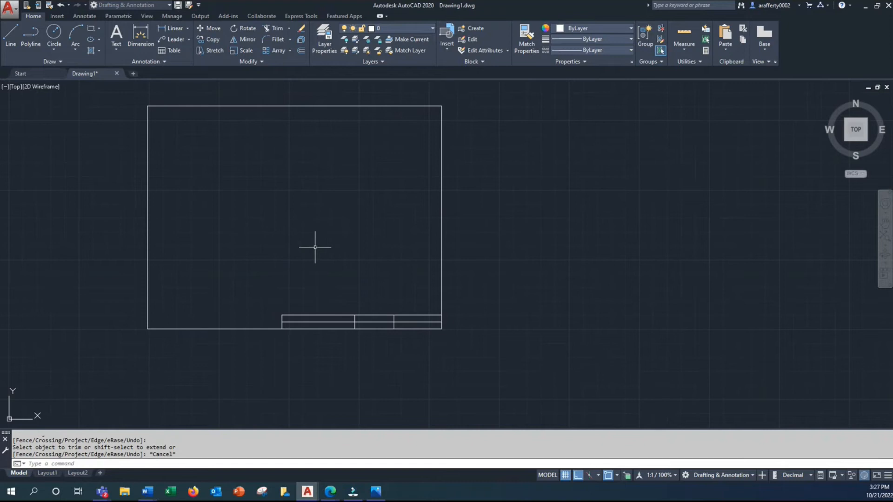
left_click(276, 29)
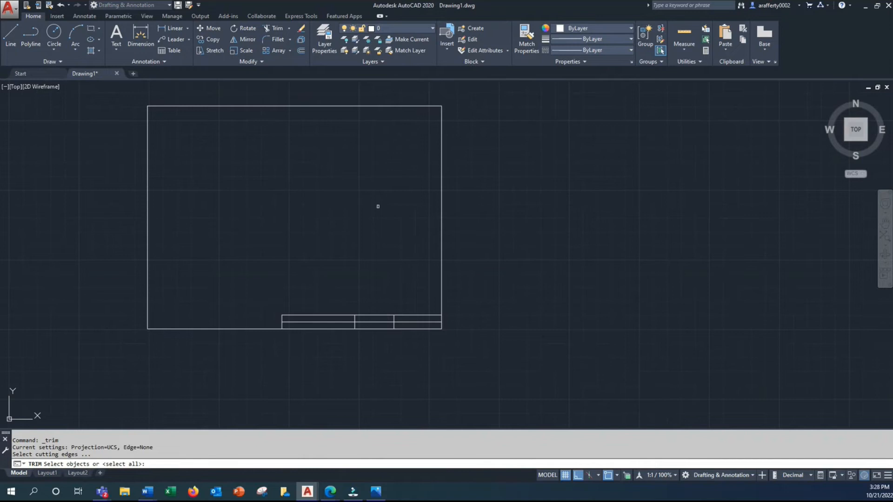
key("Escape")
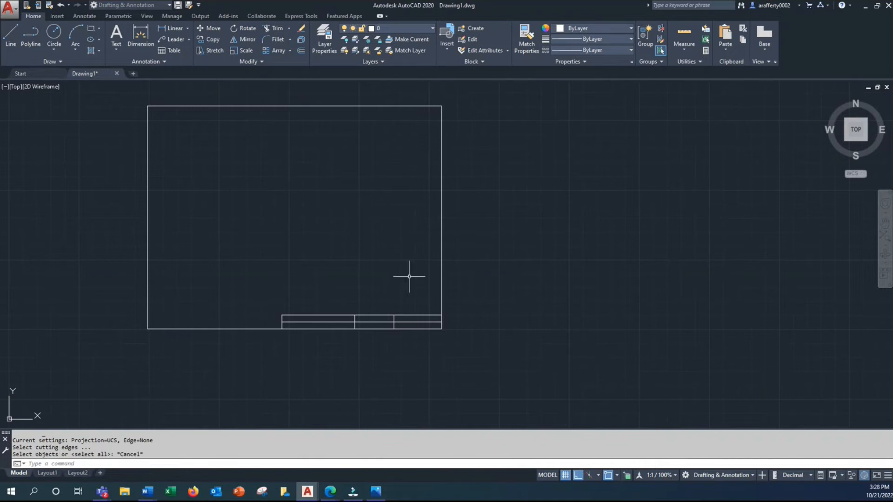
middle_click_drag(408, 275, 448, 273)
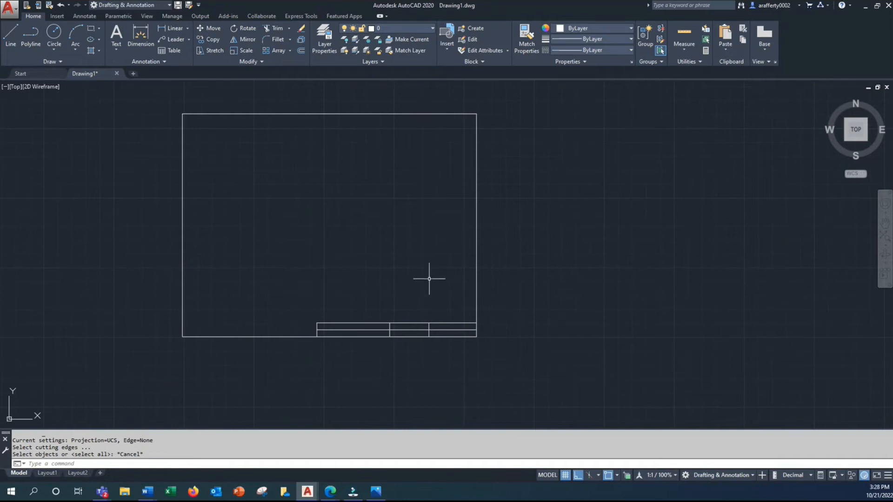
scroll(421, 353, "up", 4)
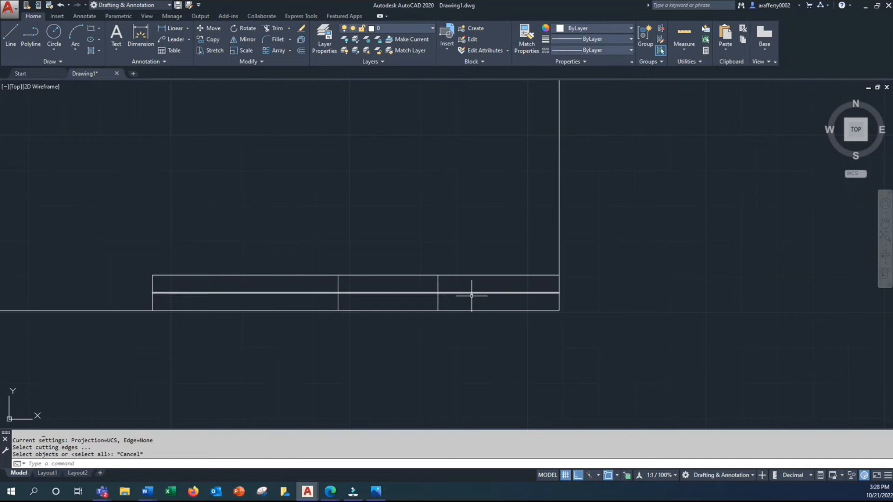
scroll(481, 335, "down", 4)
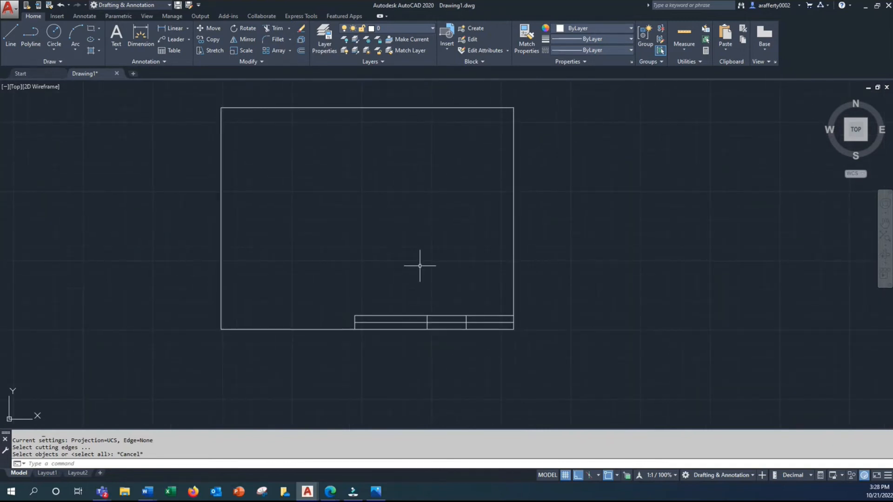
Place a multiline text box across the title block's upper-left cell, from its upper-left to its lower-right corner.
left_click(115, 38)
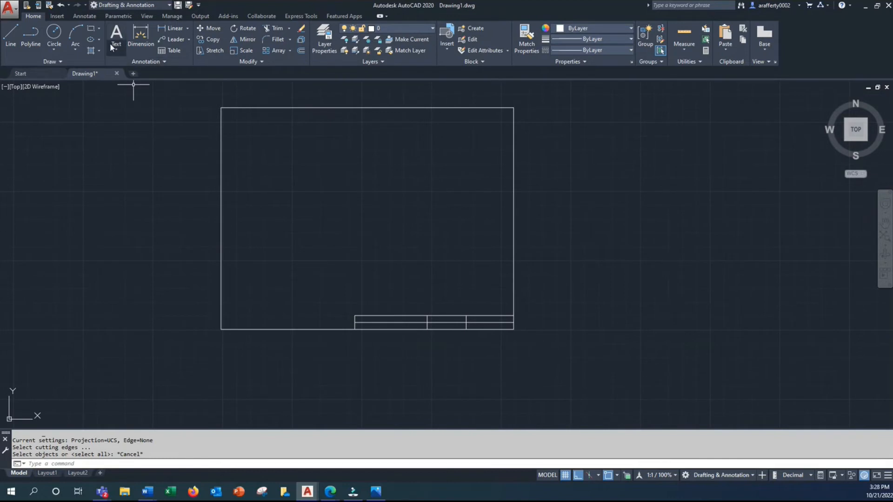
scroll(408, 333, "up", 6)
left_click(189, 260)
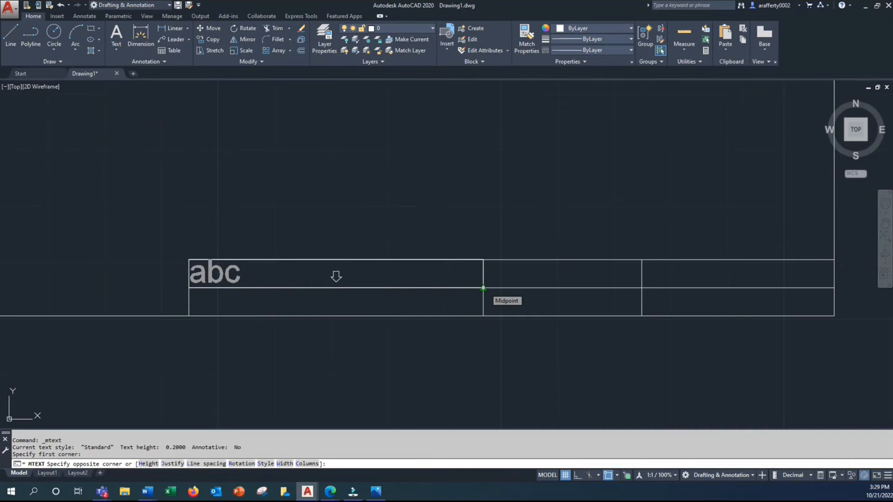
left_click(484, 288)
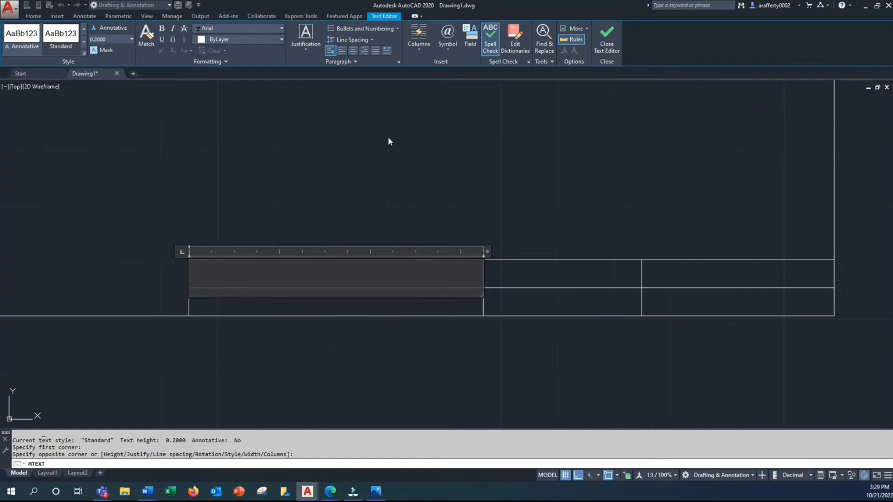
Set the text's justification to Middle Left and its height to 0.125.
left_click(306, 39)
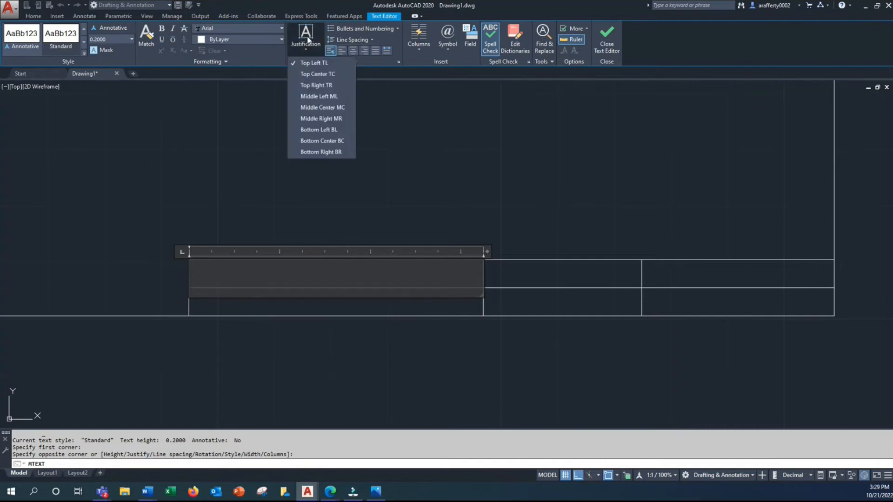
left_click(247, 107)
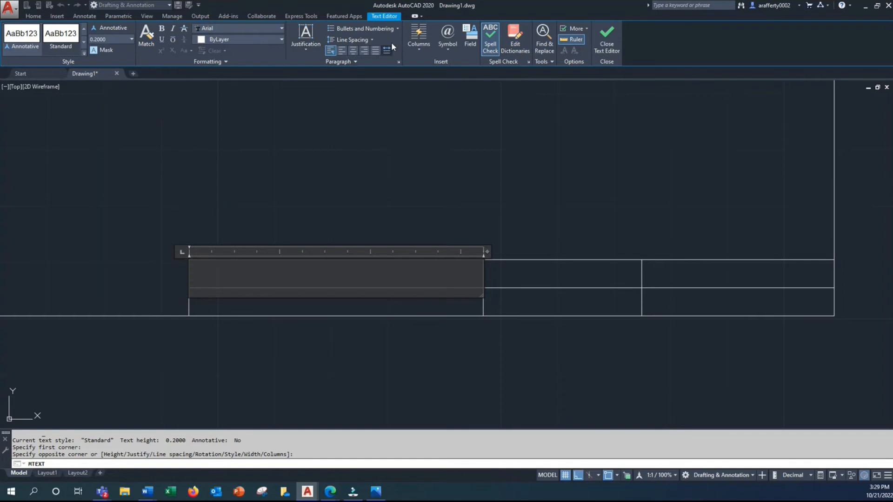
left_click(311, 39)
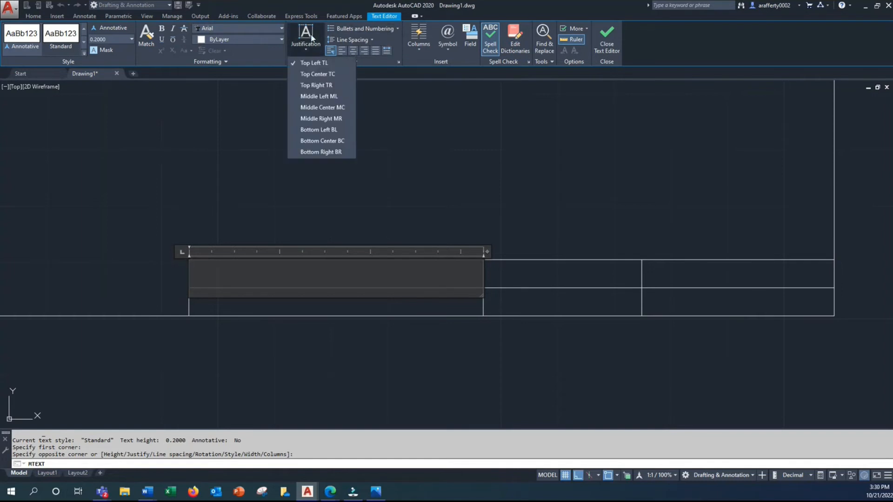
left_click(306, 99)
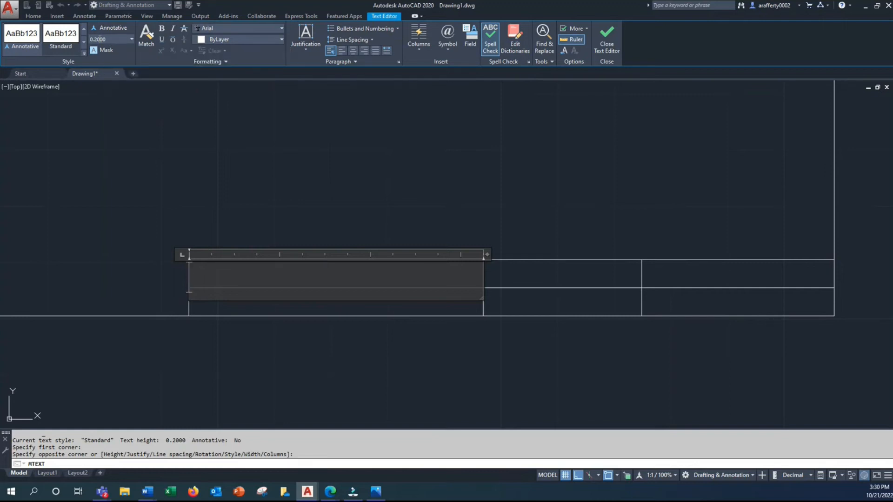
left_click(99, 40)
key("BackSpace")
type(".125")
key("Return")
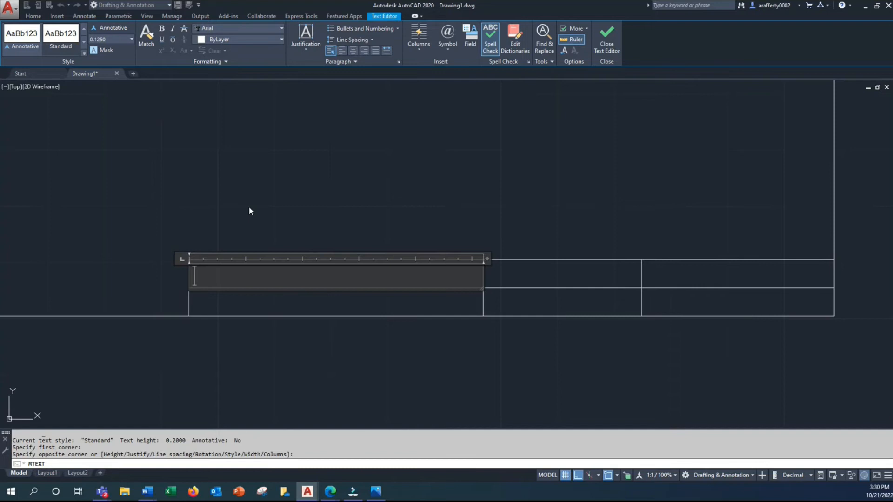
Enter the label "DWG:" in the upper-left cell and finish the text.
type("dwf")
key("BackSpace")
key("BackSpace")
key("BackSpace")
type("DWG:")
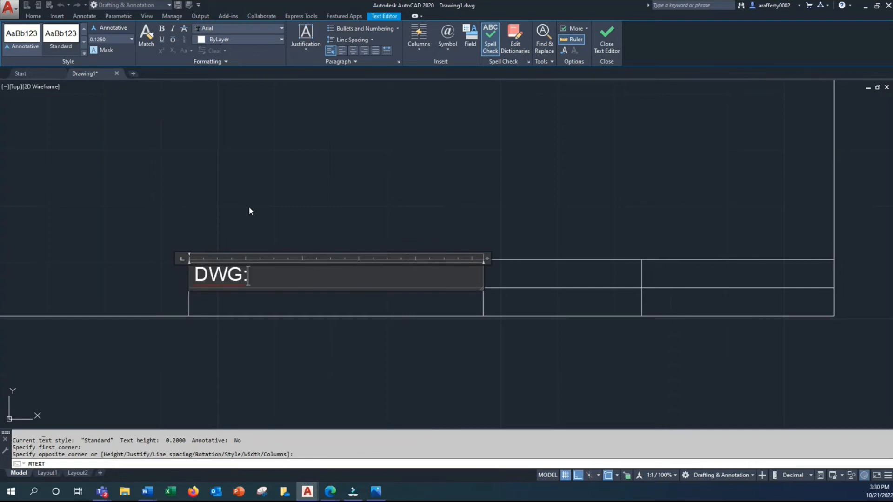
left_click(354, 182)
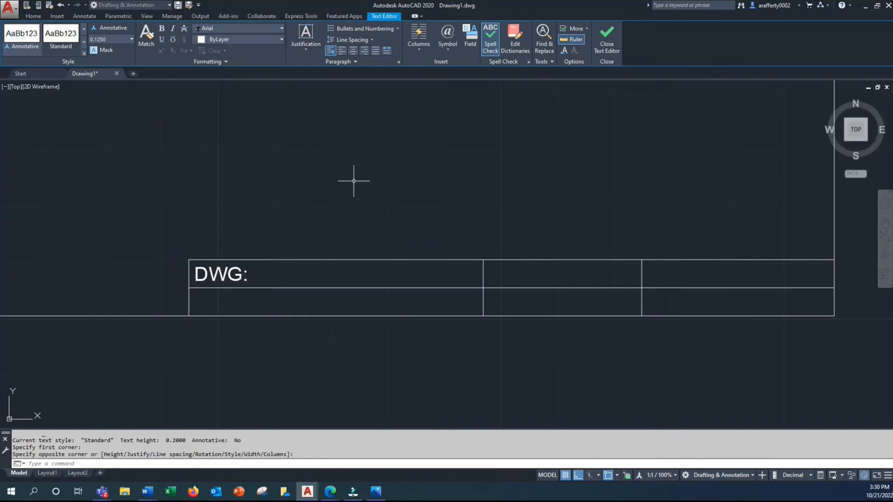
Copy the "DWG:" label into the cell directly below, using the upper-left cell corner as base point.
scroll(253, 263, "up", 6)
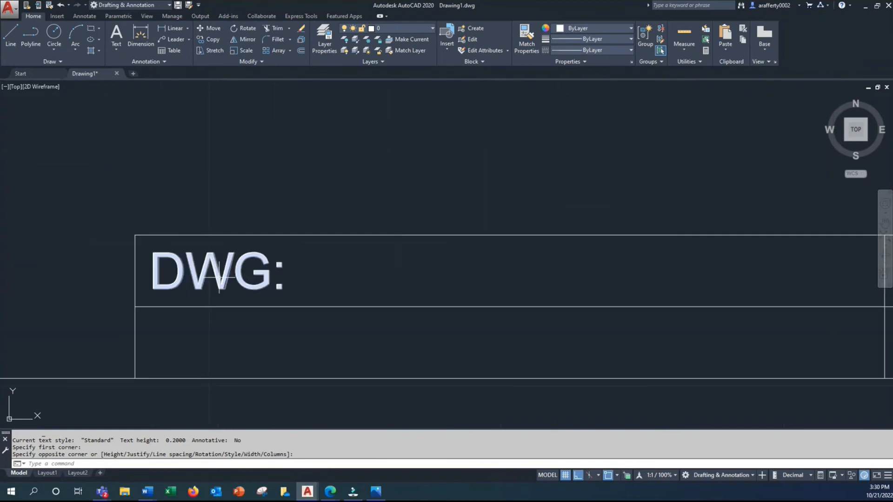
middle_click_drag(251, 250, 270, 244)
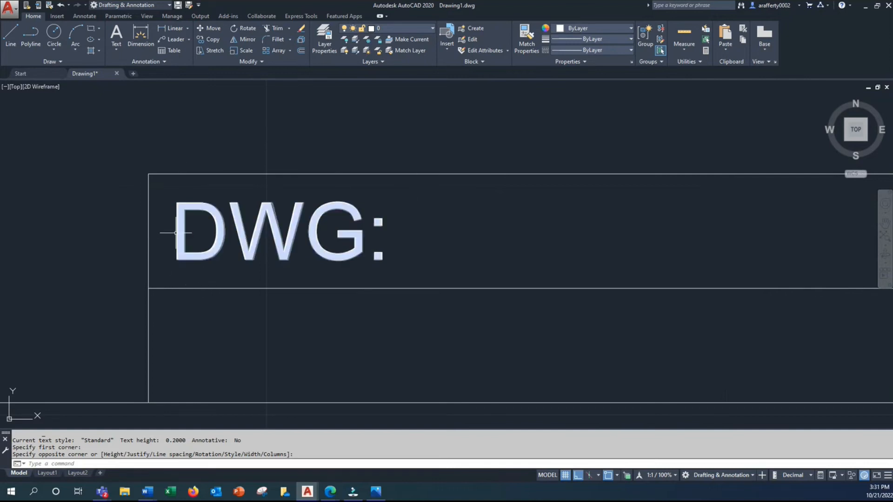
scroll(176, 233, "down", 5)
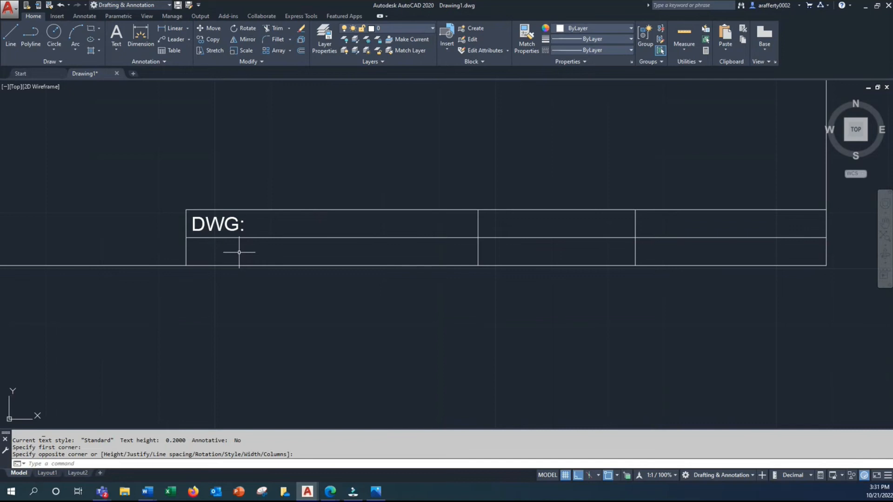
left_click(208, 38)
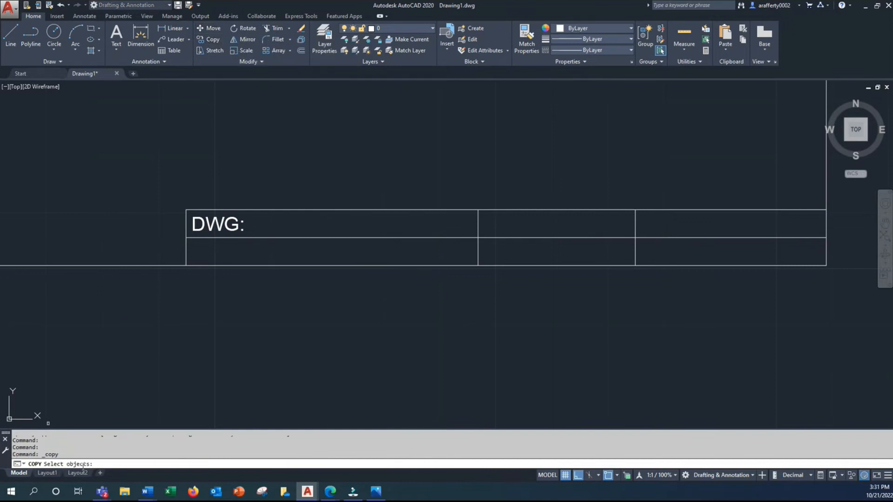
scroll(221, 227, "up", 4)
middle_click_drag(279, 233, 323, 223)
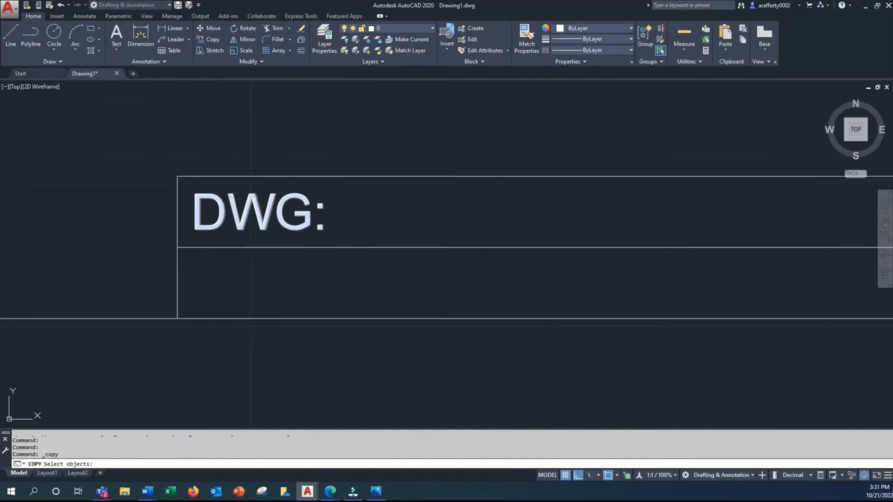
left_click(252, 209)
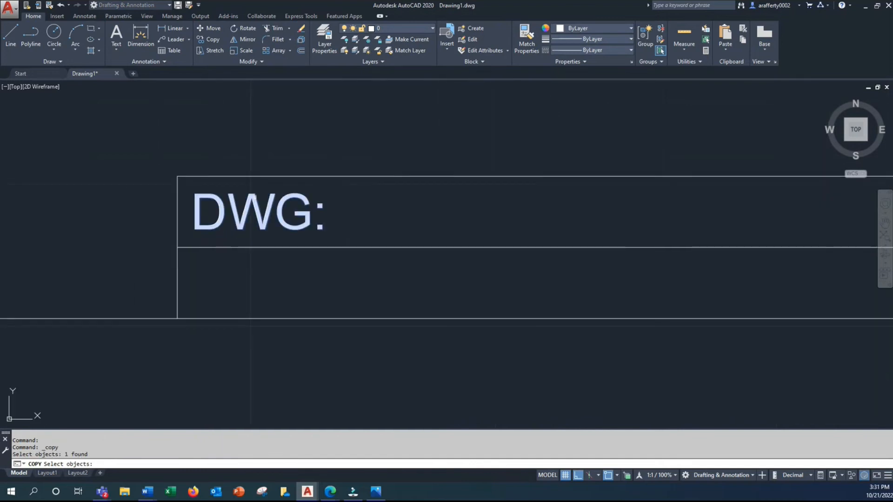
key("Return")
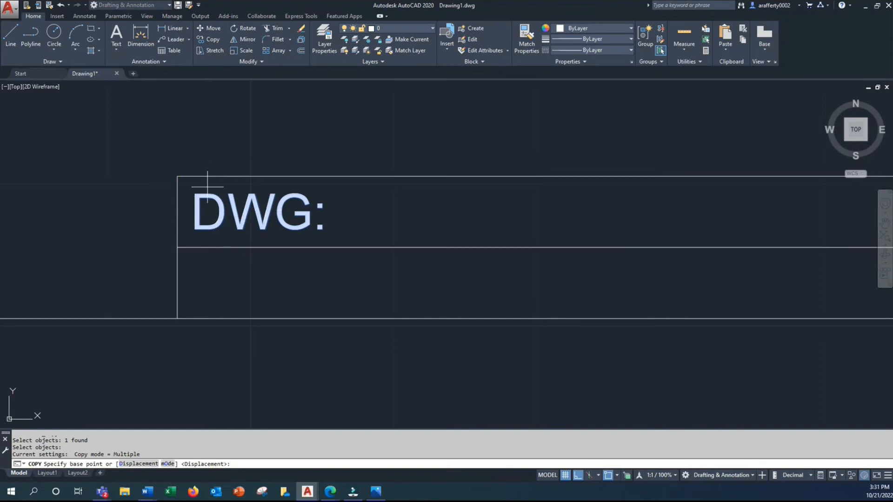
left_click(177, 176)
scroll(233, 167, "up", 1)
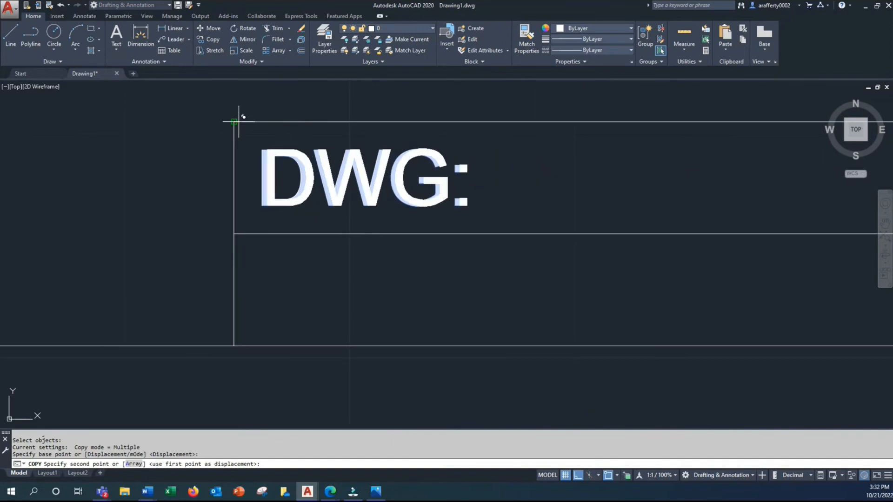
left_click(234, 234)
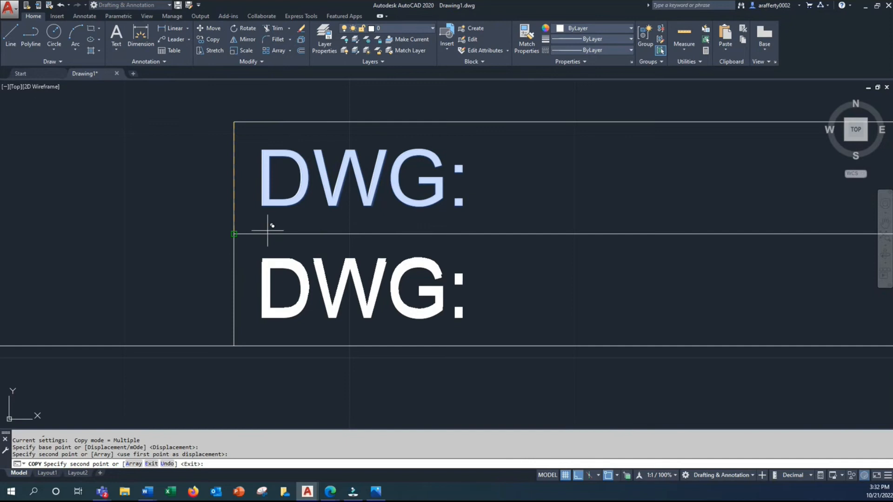
Place copies of the "DWG:" label in both cells of the title block's middle column, snapping to the cell corners.
middle_click_drag(425, 239, 143, 176)
scroll(144, 175, "down", 2)
scroll(144, 175, "up", 2)
scroll(714, 210, "down", 3)
scroll(247, 219, "up", 2)
left_click(538, 217)
left_click(538, 149)
Place copies of the "DWG:" label in both cells of the title block's right column and end the Copy command.
middle_click_drag(556, 161, 134, 174)
left_click(508, 162)
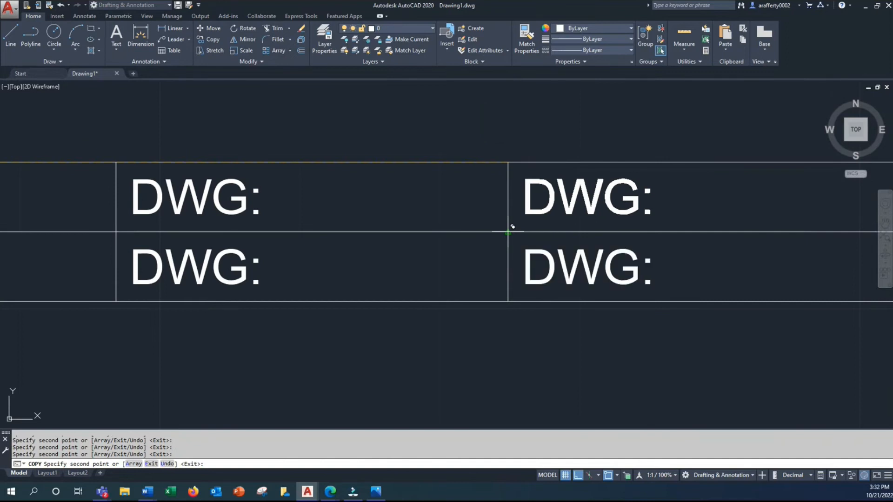
left_click(508, 231)
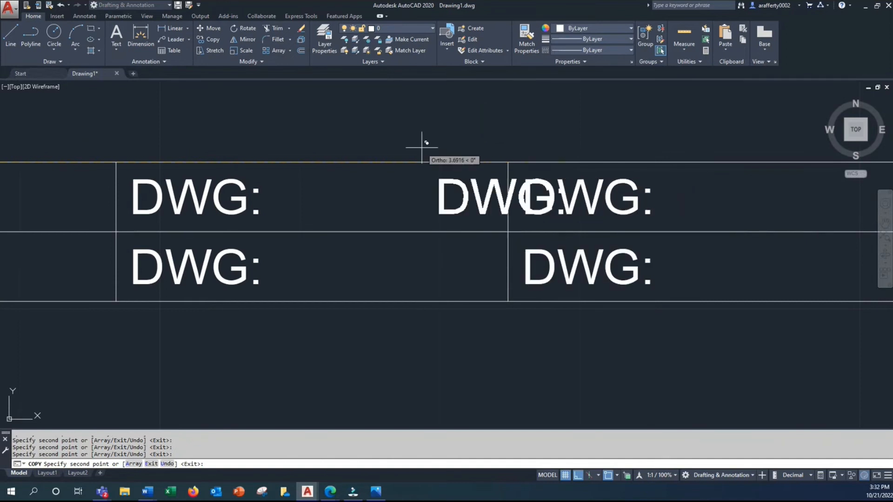
scroll(456, 169, "down", 3)
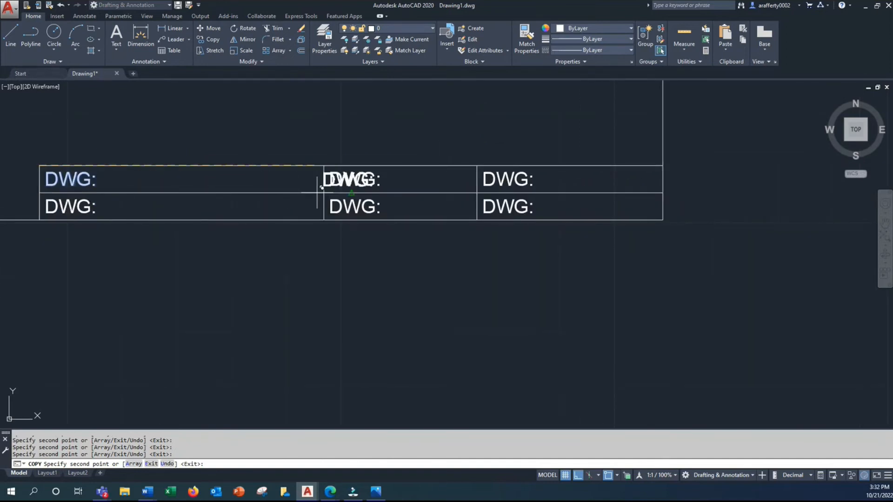
left_click(482, 188)
key("Escape")
mouse_move(395, 176)
middle_mouse_down()
mouse_move(405, 251)
mouse_move(247, 193)
middle_mouse_up()
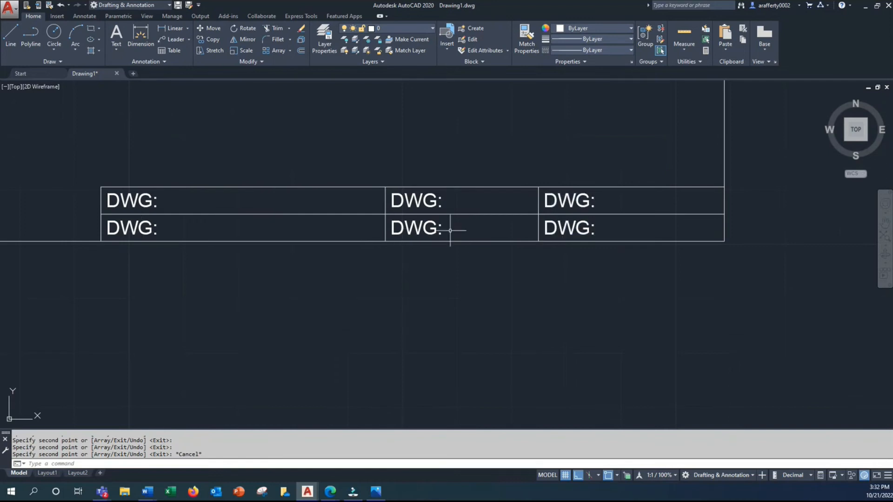
scroll(107, 197, "up", 5)
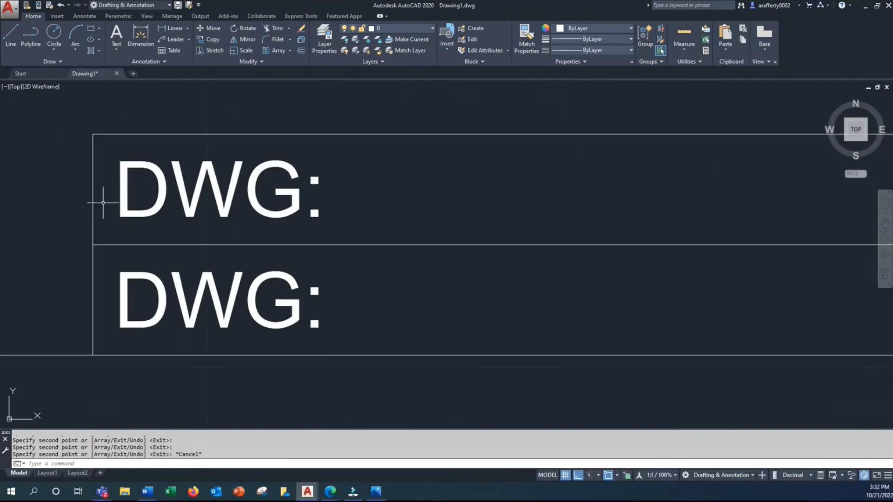
Change the "DWG:" label in the title block's upper-left cell to "NAME:" followed by the drafter's full name.
middle_click_drag(100, 199, 175, 194)
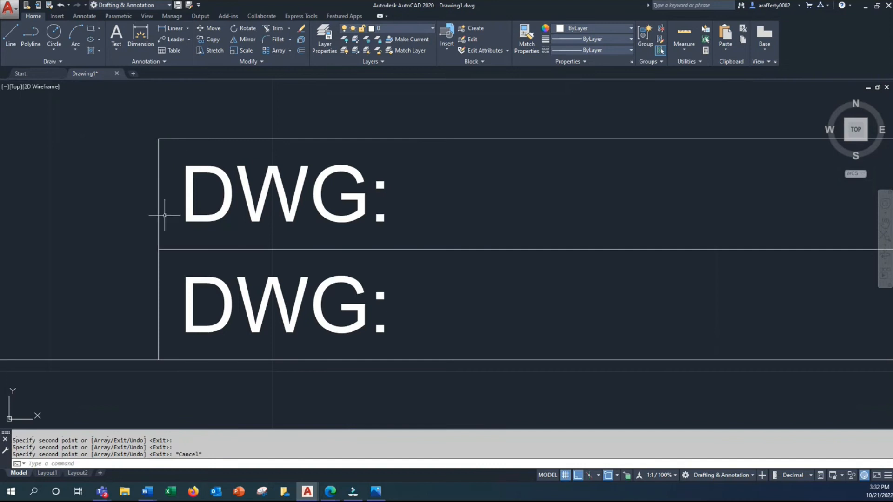
scroll(344, 279, "down", 3)
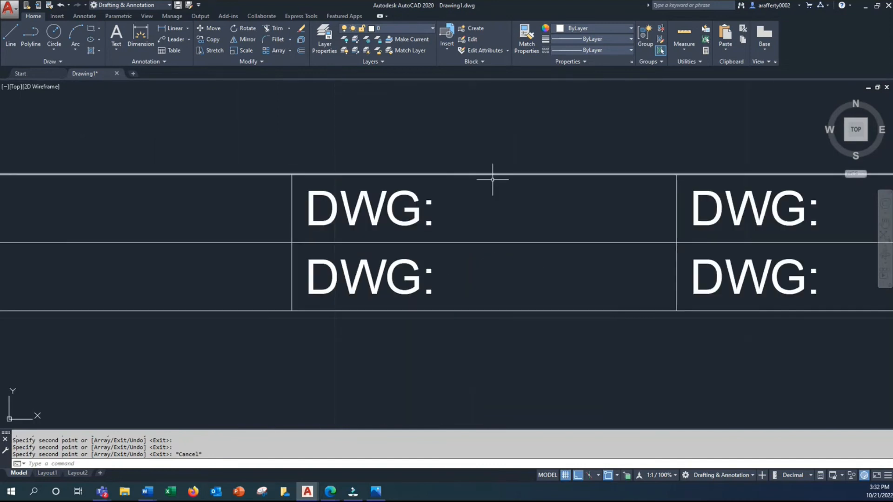
middle_click_drag(492, 179, 239, 179)
scroll(412, 175, "down", 3)
scroll(233, 205, "up", 4)
scroll(280, 189, "down", 5)
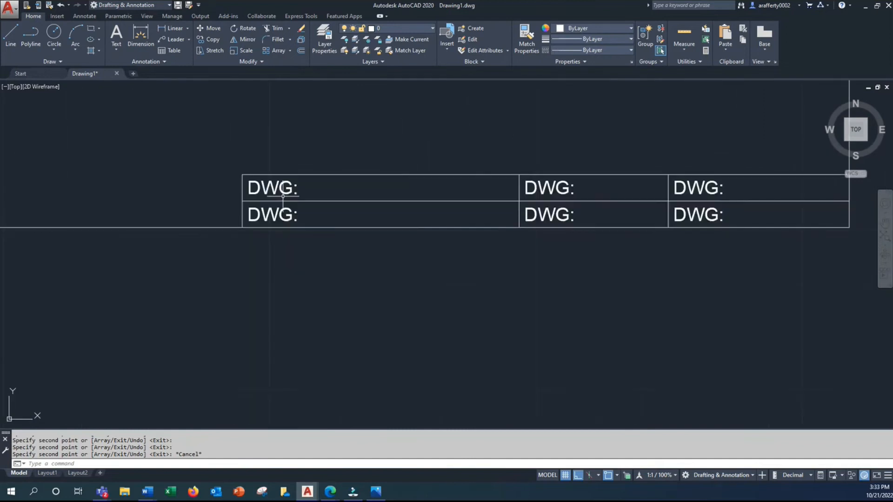
scroll(279, 192, "up", 3)
scroll(272, 190, "up", 4)
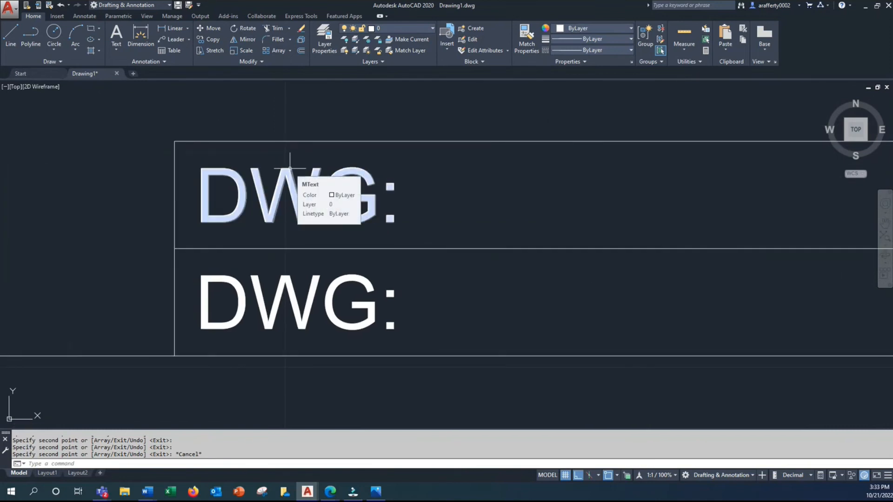
scroll(288, 178, "up", 4)
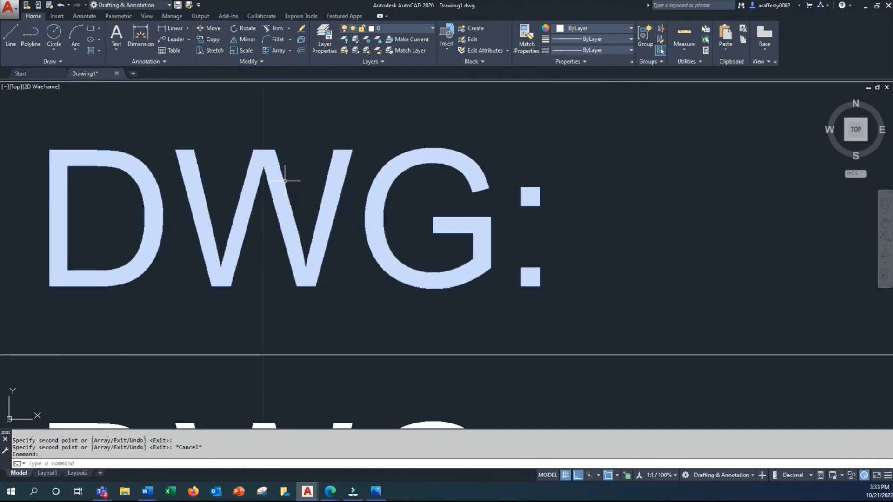
double_click(285, 181)
scroll(364, 190, "down", 1)
left_click_drag(422, 193, 263, 197)
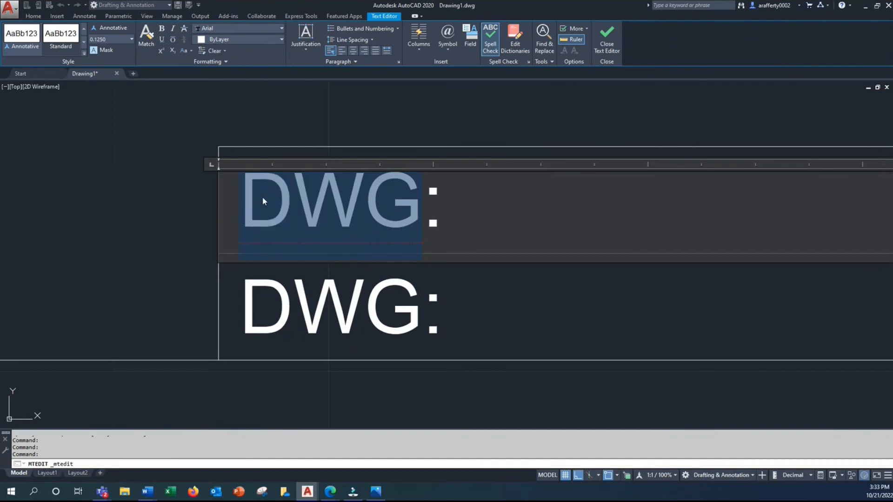
type("NAME:")
key("End")
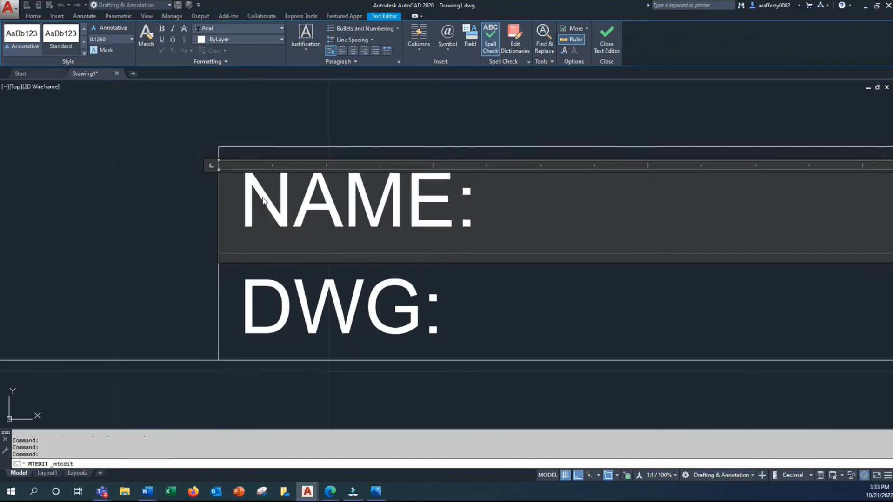
type("AUSTIN RAFFER")
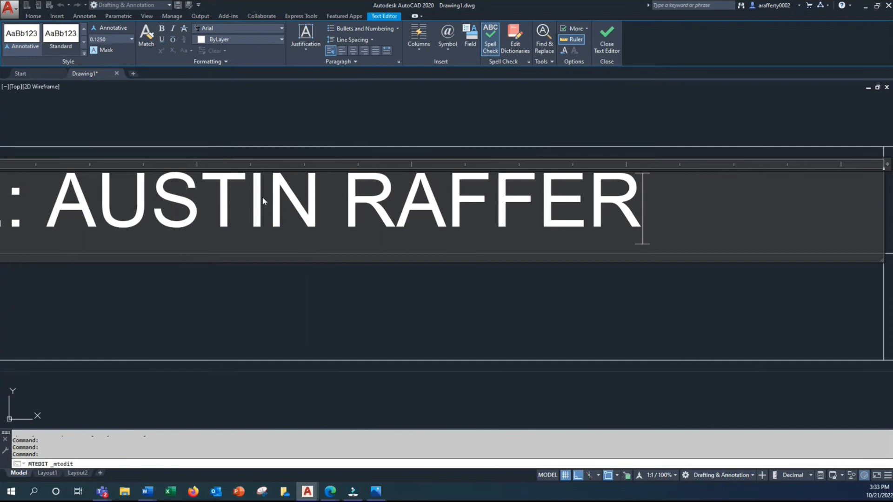
type("TY")
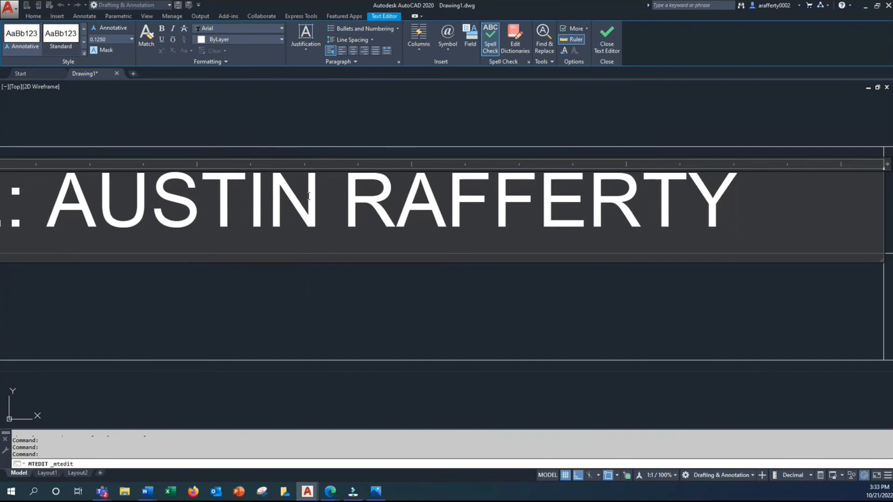
left_click(347, 111)
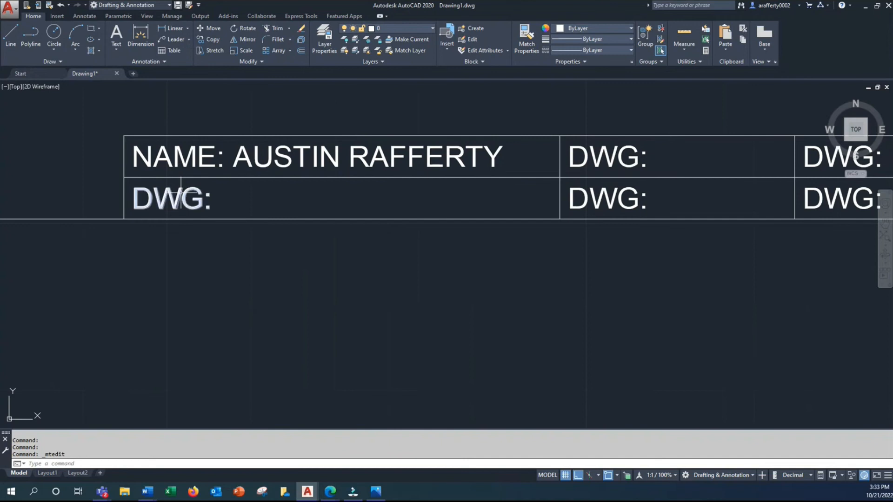
Add "TITLE BLOCK" after the "DWG:" label in the title block's lower-left cell.
double_click(179, 198)
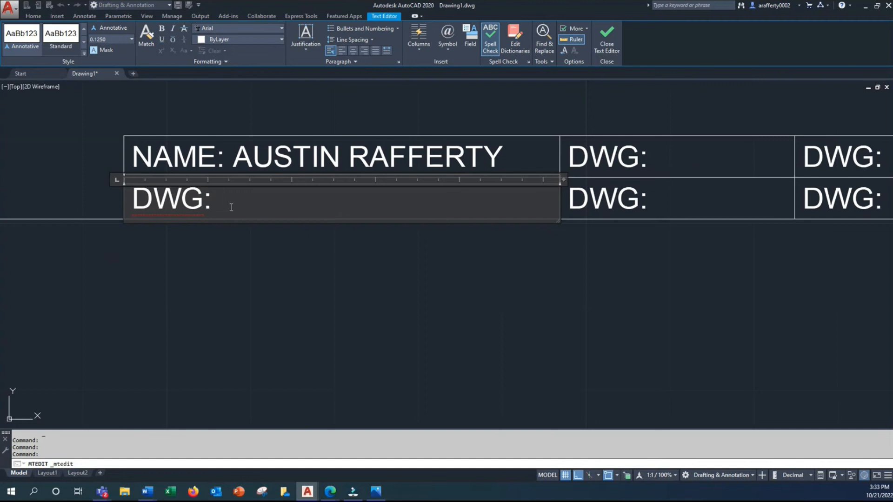
type("TITLE")
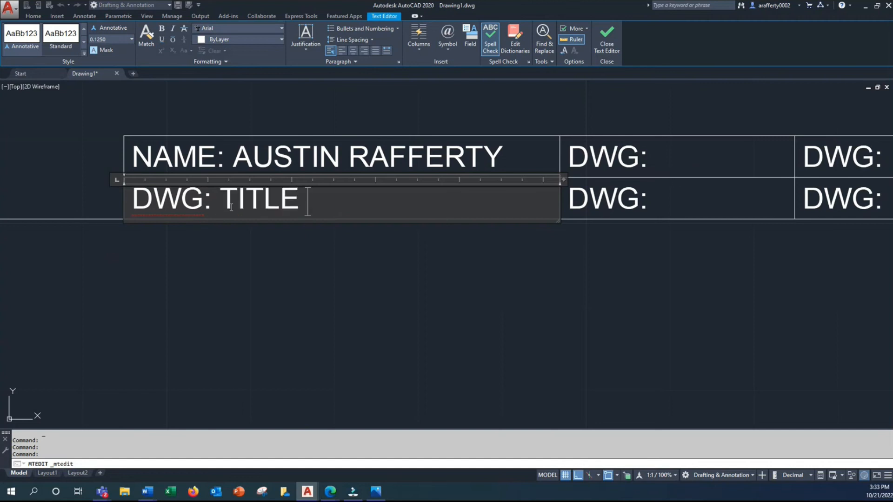
type(" BLOCK")
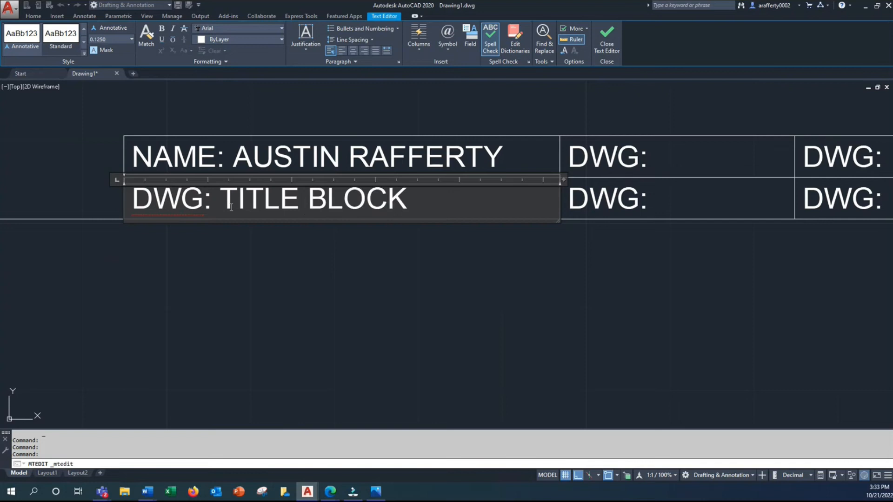
left_click(315, 238)
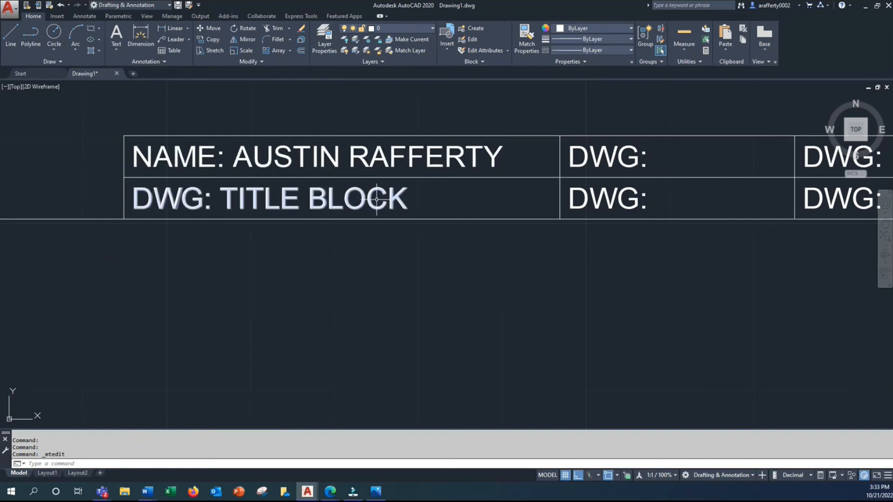
Replace the label in the middle column's upper cell with "DATE: 10-21-22".
middle_click_drag(444, 202, 1, 228)
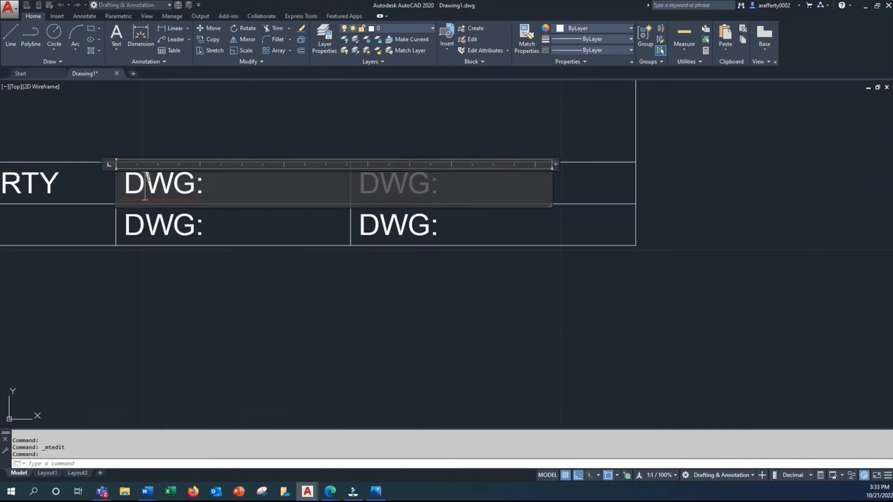
left_click_drag(194, 184, 132, 185)
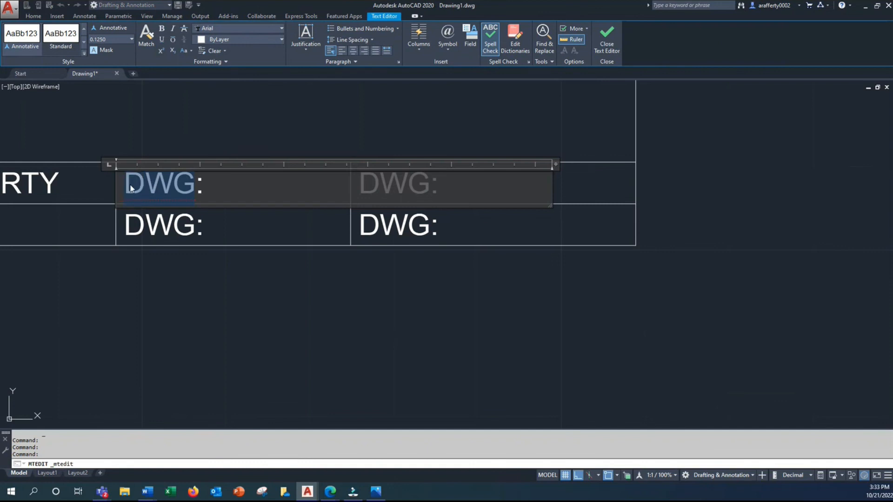
type("DATE: ")
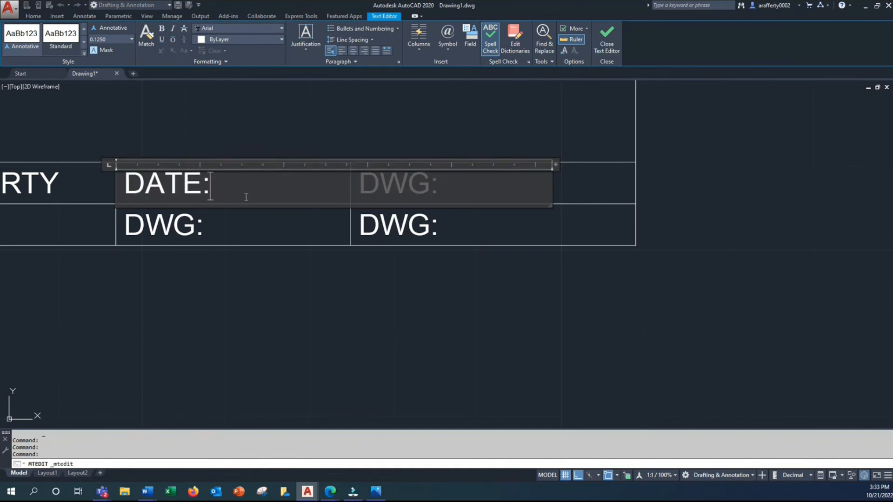
type("10-")
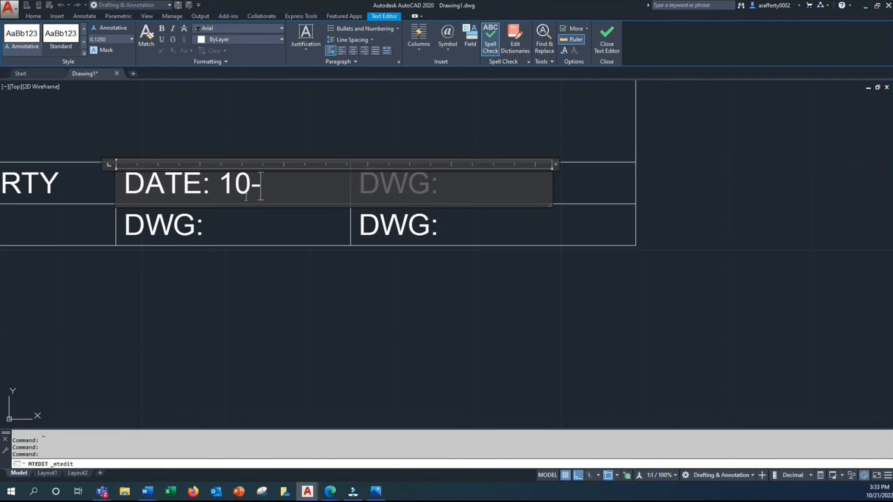
type("21-22")
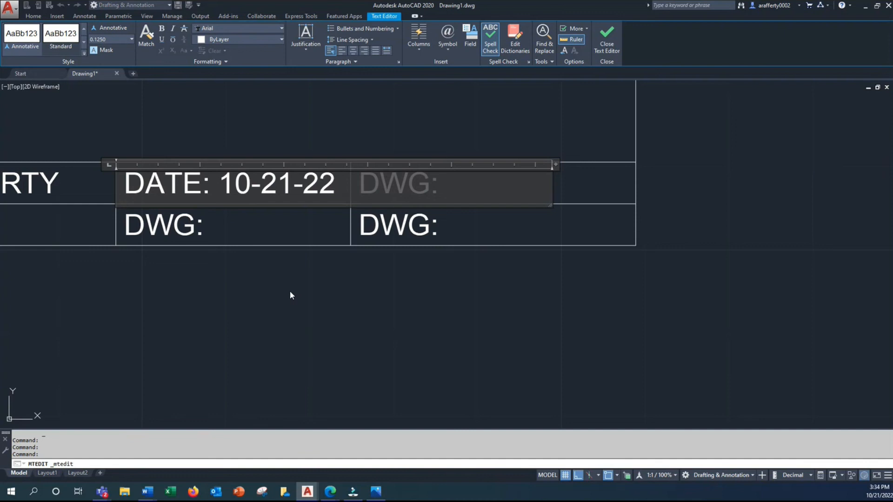
Replace the label in the middle column's lower cell with "SCALE: 1:1".
double_click(190, 223)
type("SCALE: ")
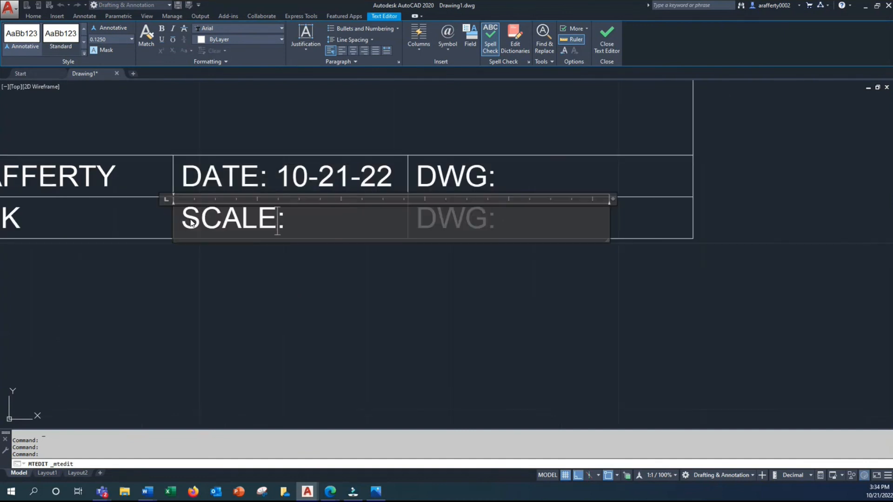
type("1:1")
Change the right column's labels to "REV:" in the upper cell and "SHEET: 1 OF 1" in the lower cell.
double_click(439, 182)
type("REV:")
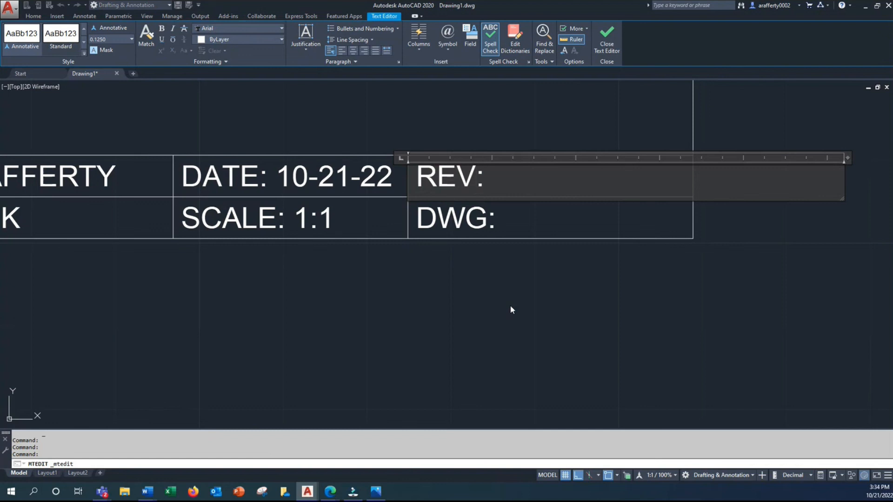
double_click(420, 217)
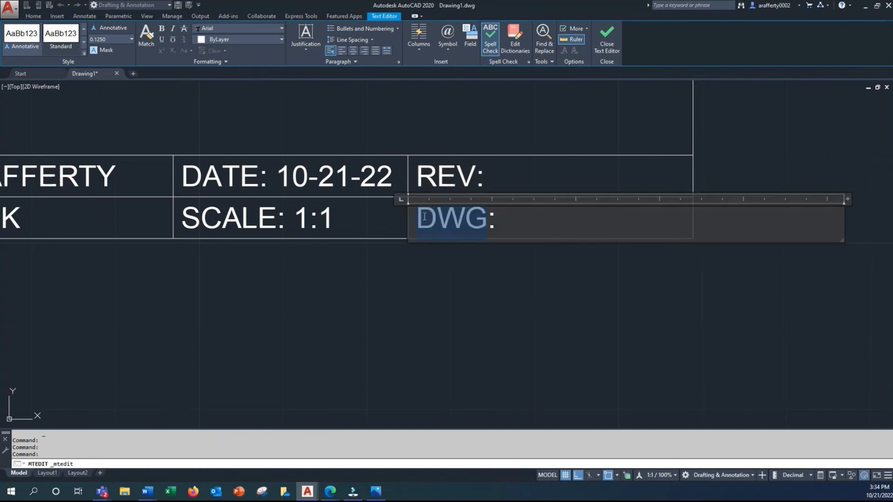
type("SHEET:")
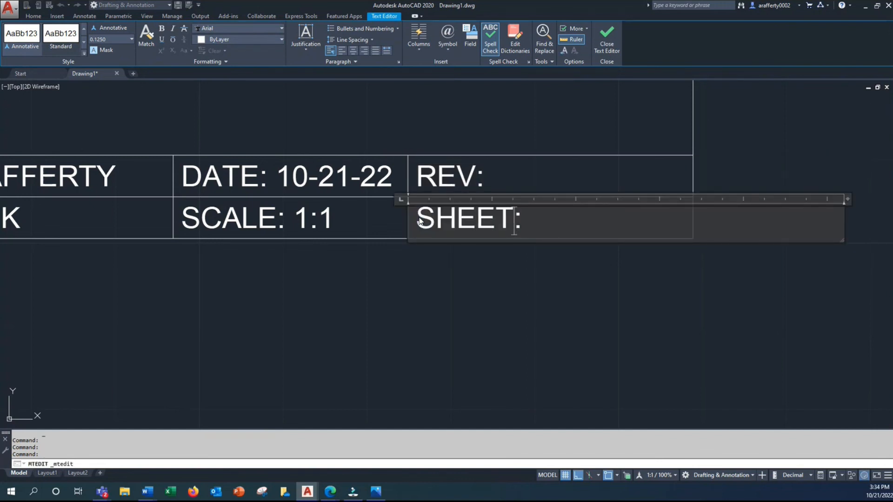
type(" 1 OF 1")
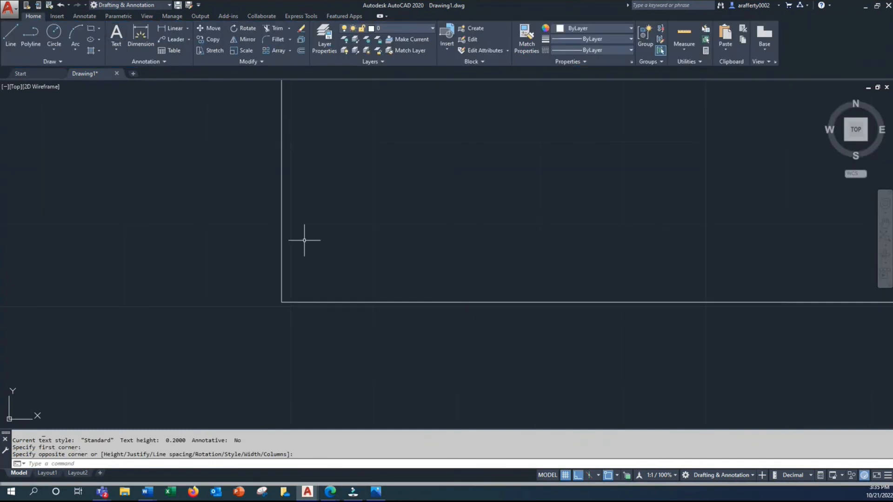
Place the multiline text ".05,.05" inside the border near its lower-left corner.
left_click(260, 274)
key("Escape")
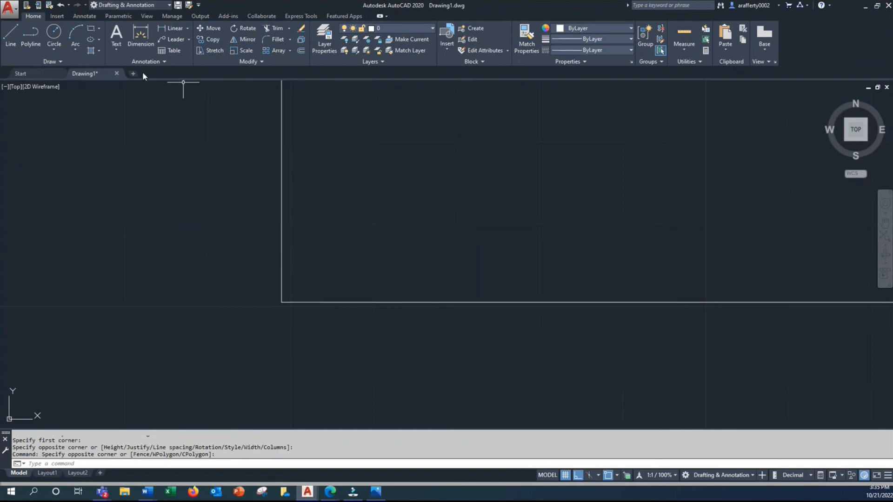
left_click(116, 33)
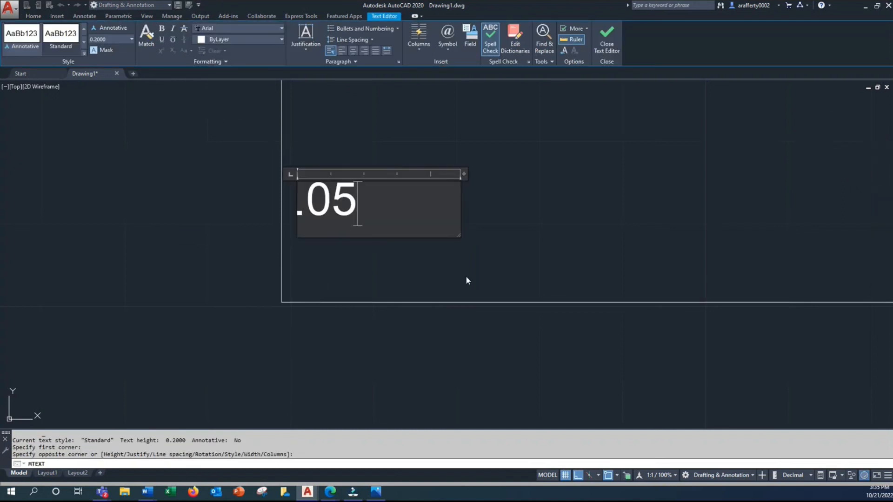
type(",.05")
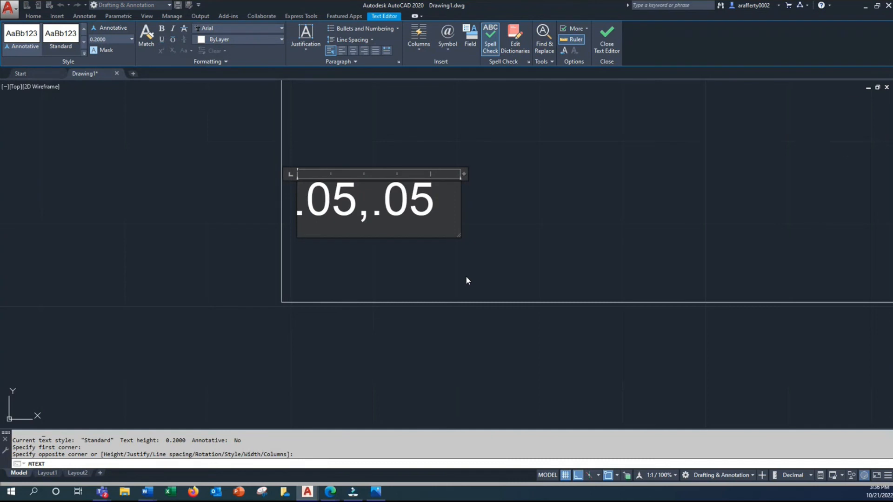
left_click(465, 275)
scroll(574, 223, "down", 3)
scroll(349, 221, "up", 2)
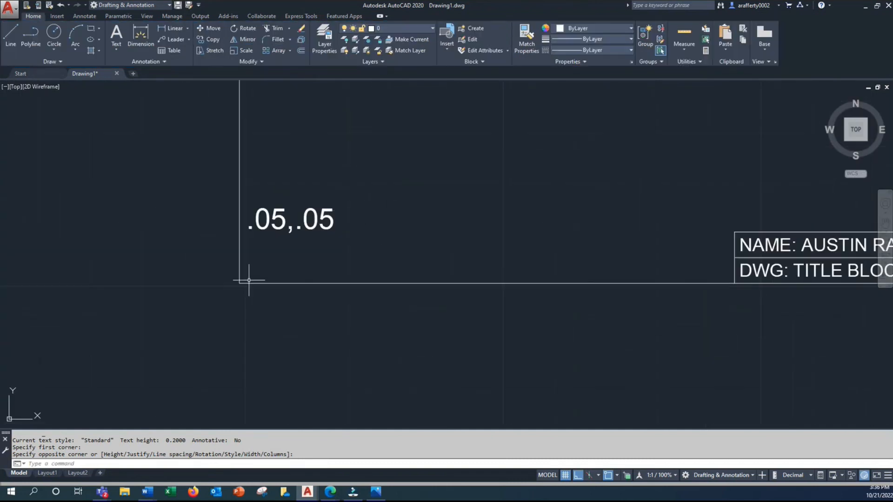
Move the ".05,.05" text down, closer to the border's lower-left corner.
left_click(207, 28)
left_click(378, 179)
left_click(322, 232)
key("Return")
left_click(383, 152)
left_click(392, 186)
Examine where the border sits in relation to the drawing's origin.
scroll(298, 249, "down", 5)
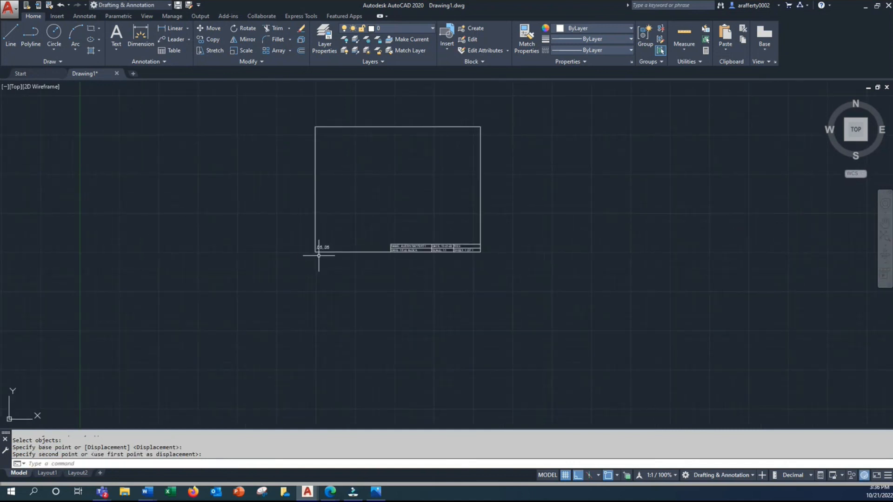
scroll(359, 195, "down", 3)
scroll(287, 272, "up", 7)
middle_click_drag(245, 287, 259, 239)
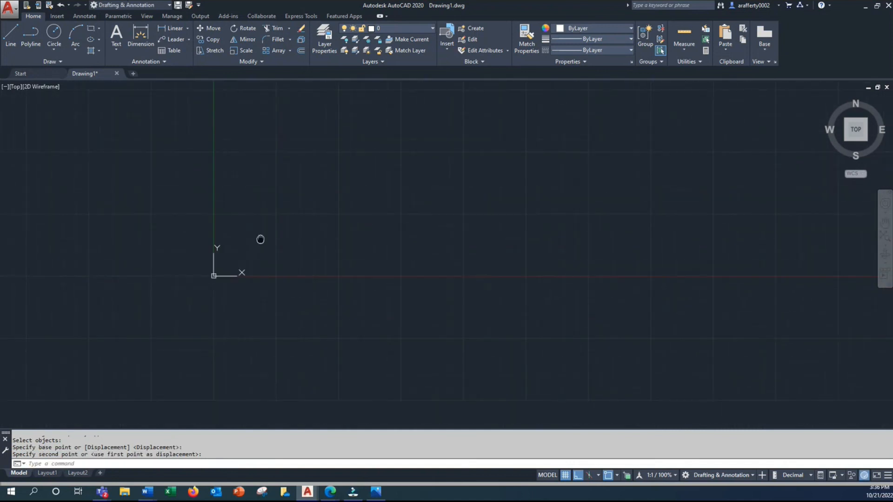
scroll(237, 253, "up", 2)
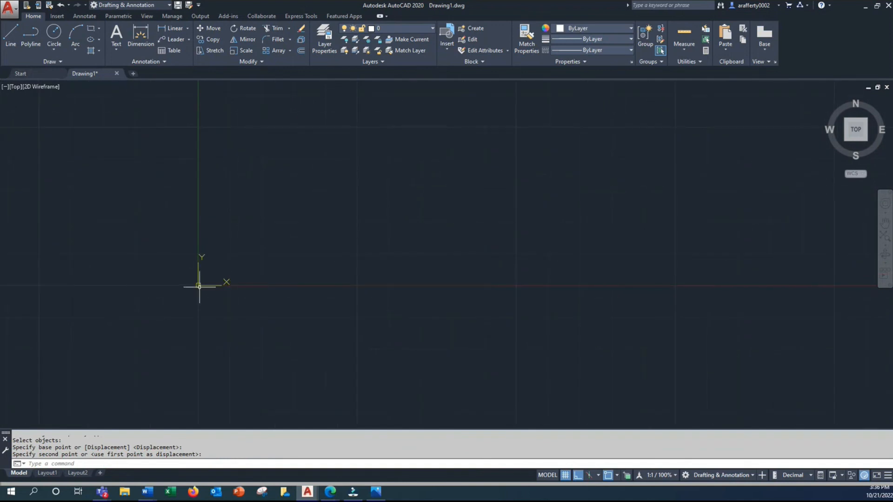
middle_click_drag(200, 286, 86, 344)
scroll(153, 306, "down", 5)
scroll(231, 272, "down", 2)
middle_click_drag(261, 267, 189, 292)
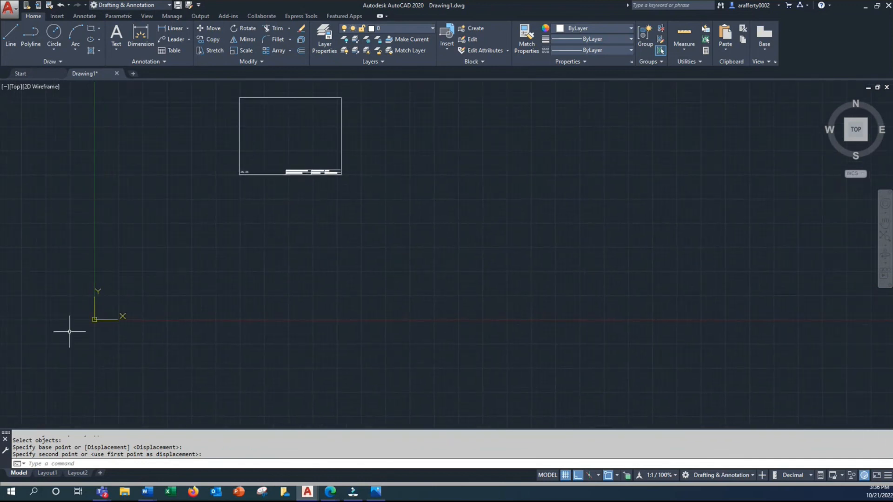
scroll(247, 175, "up", 6)
scroll(264, 163, "down", 6)
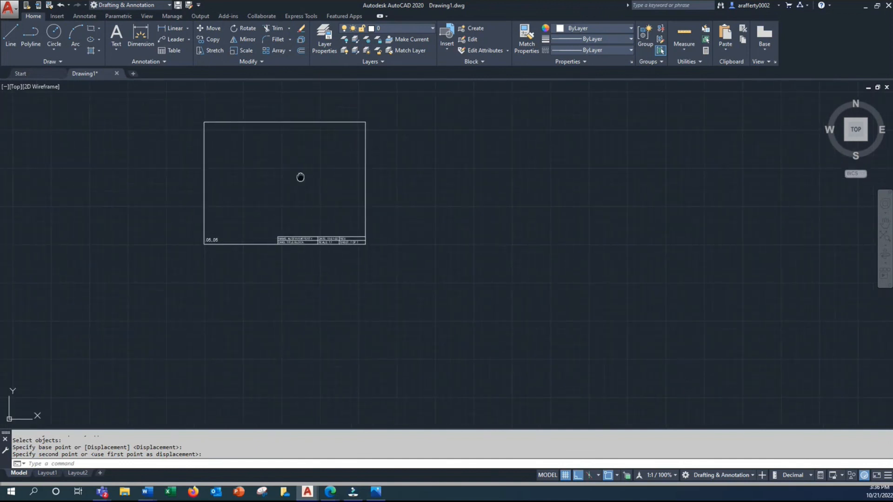
Move the whole border with its title block and text so the border's lower-left corner sits at .05,.05 from the origin.
middle_click_drag(301, 179, 283, 195)
left_click(213, 30)
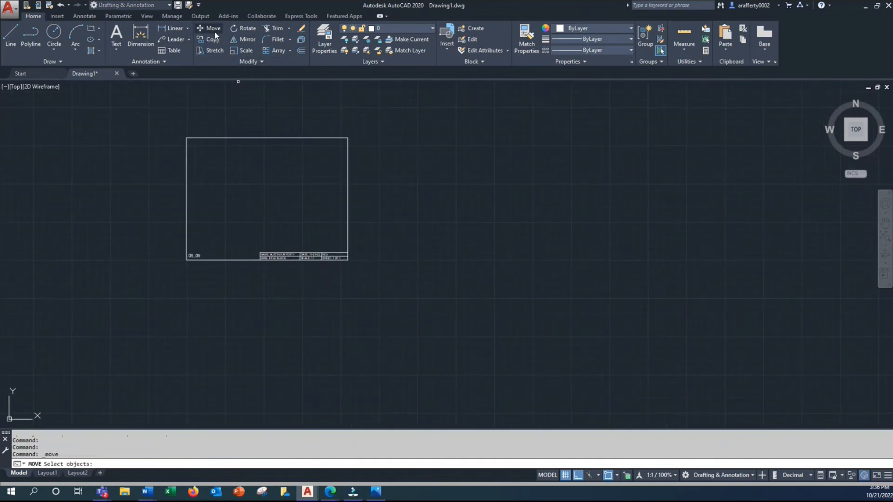
left_click(146, 102)
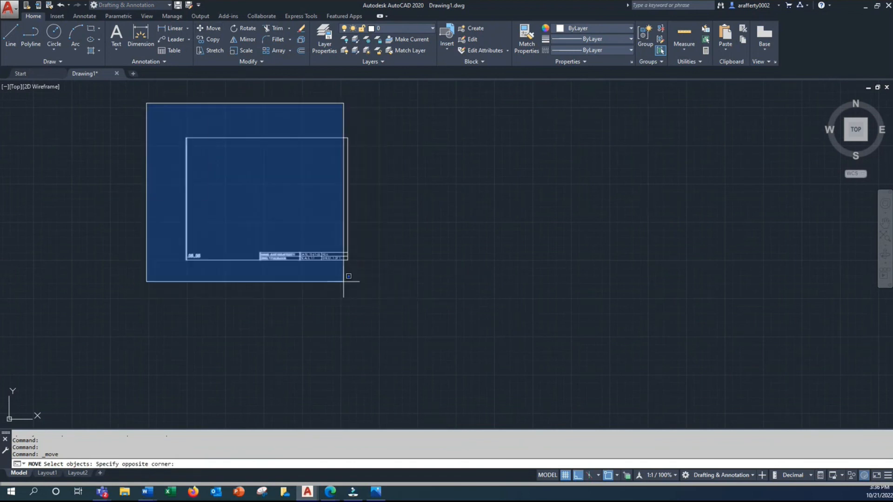
left_click(395, 308)
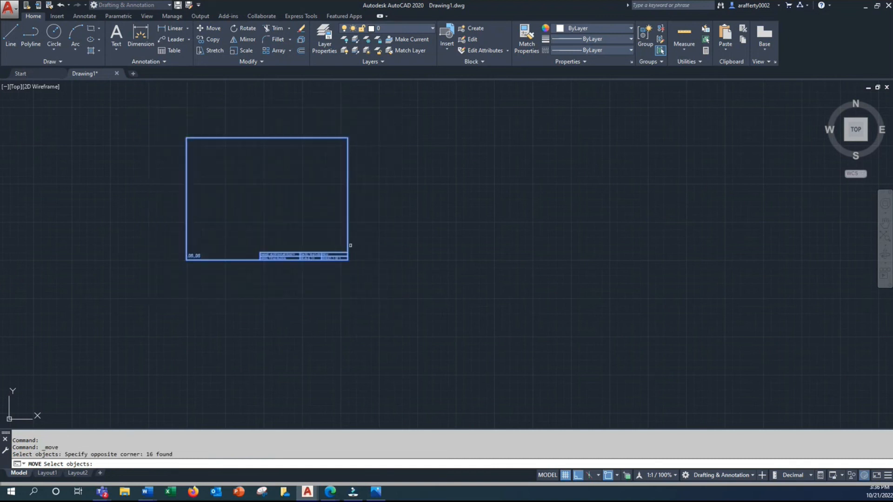
key("Return")
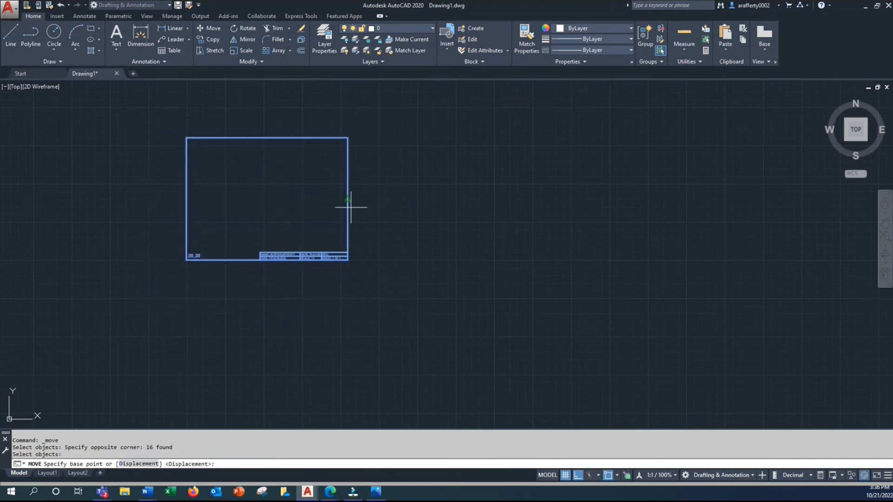
scroll(190, 260, "up", 6)
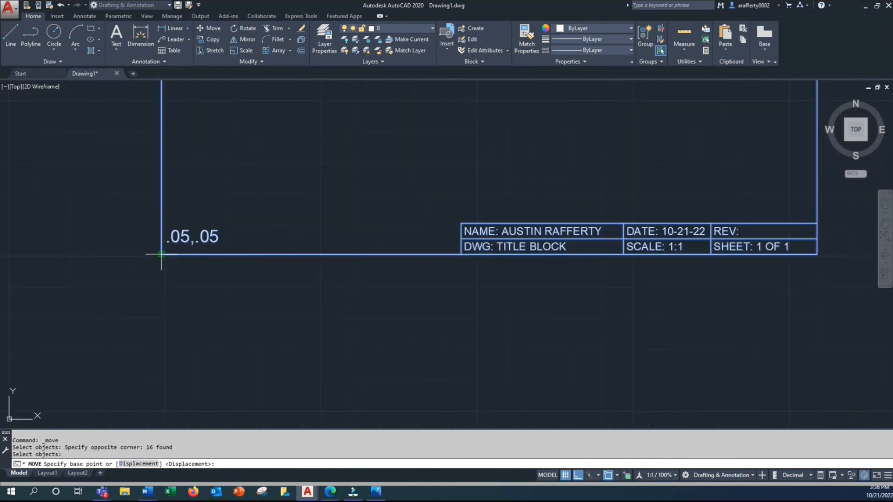
left_click(162, 255)
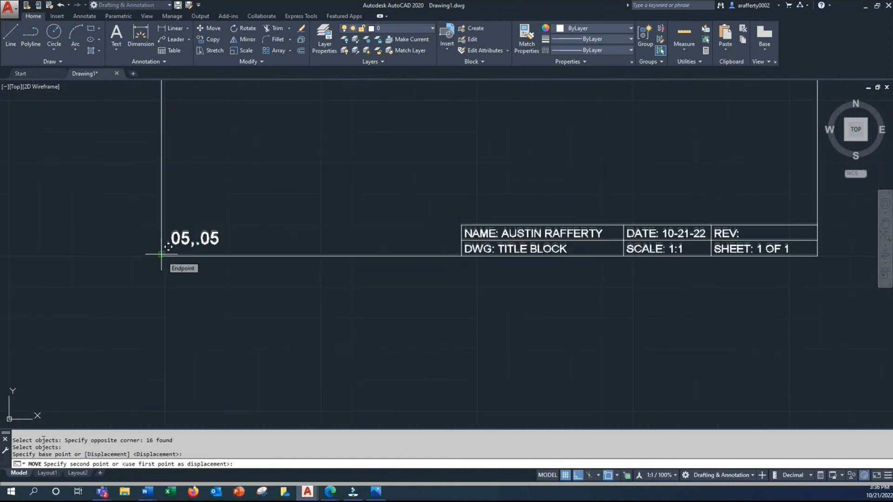
scroll(170, 255, "down", 5)
middle_click_drag(170, 255, 228, 261)
scroll(228, 262, "up", 6)
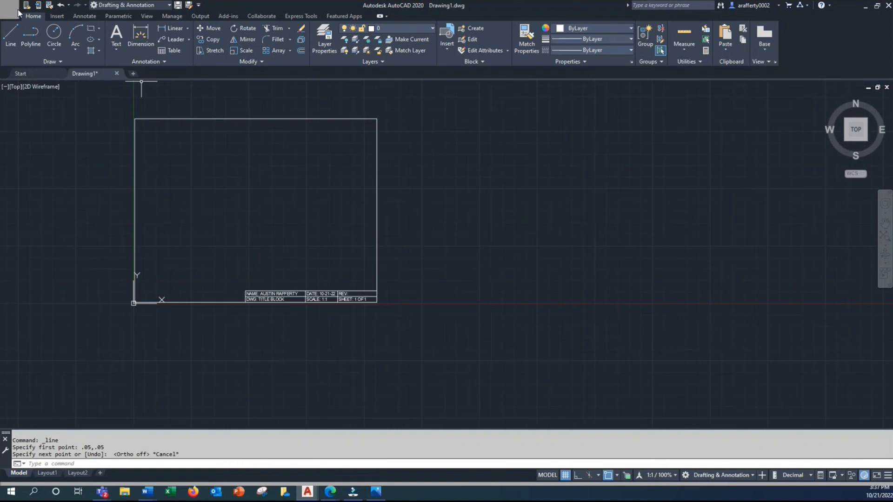
Save the drawing to the Desktop, naming the file "CAD100 TITLE BLOCK" followed by the author's first initial and surname.
left_click(18, 11)
left_click(13, 122)
left_click(307, 200)
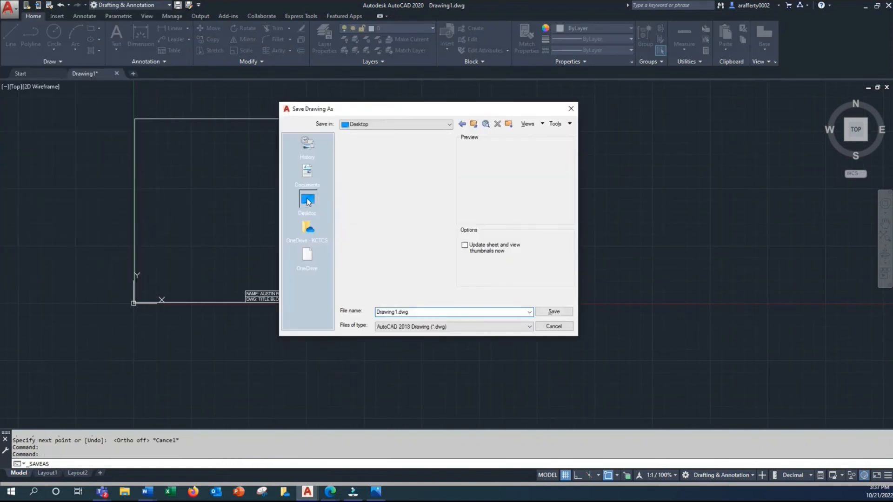
left_click(420, 312)
double_click(421, 313)
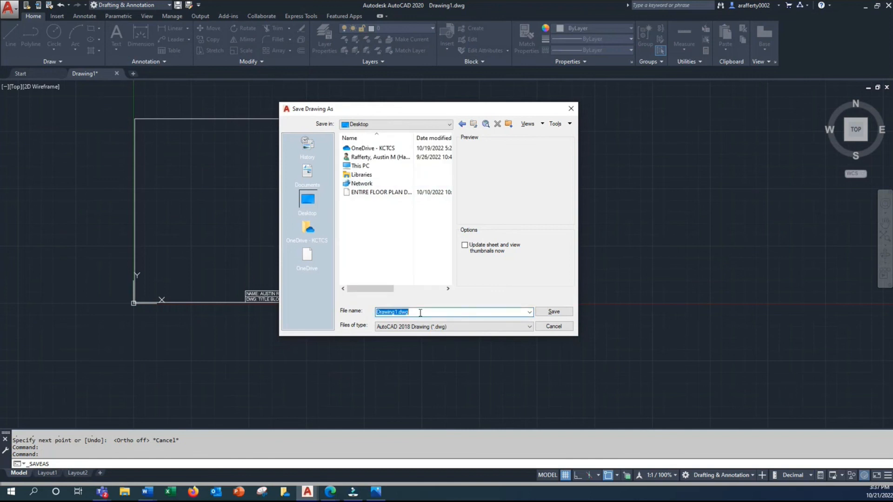
type("CAD100 TITLE BLOCK A.RAFFERTY")
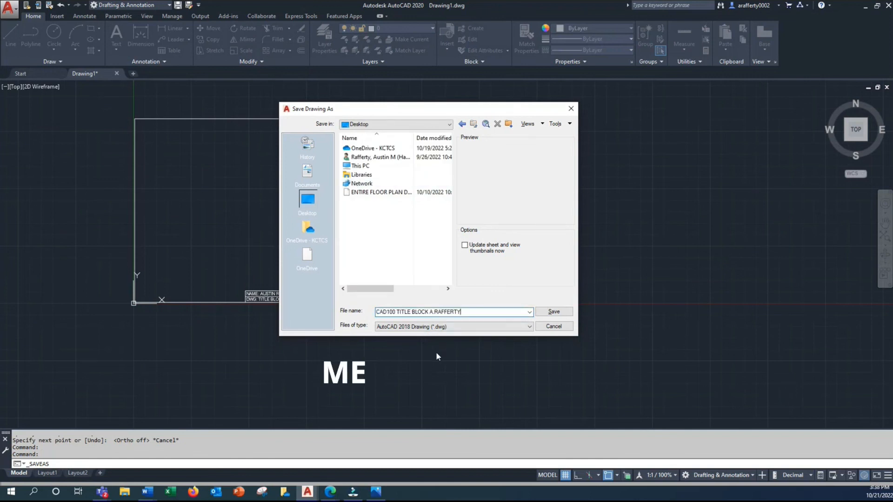
left_click(554, 312)
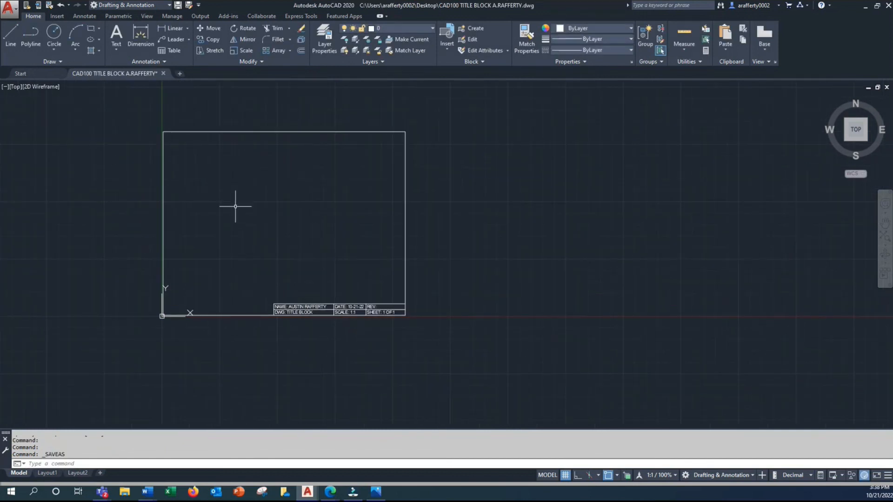